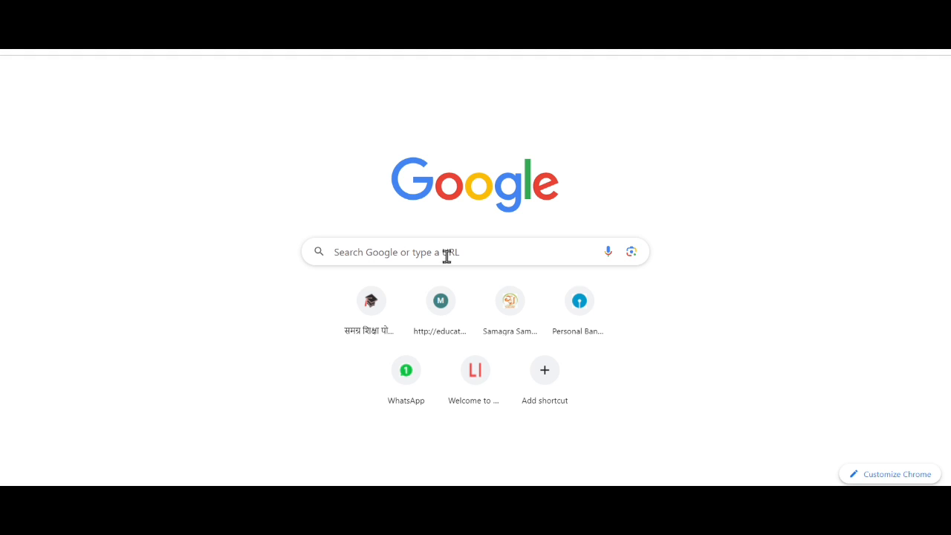
Step: Search Google for "https//yet.nta.ac.in" and open the YET NTA - National Testing Agency site from the results
{"action": "left_click", "coordinate": [346, 250]}
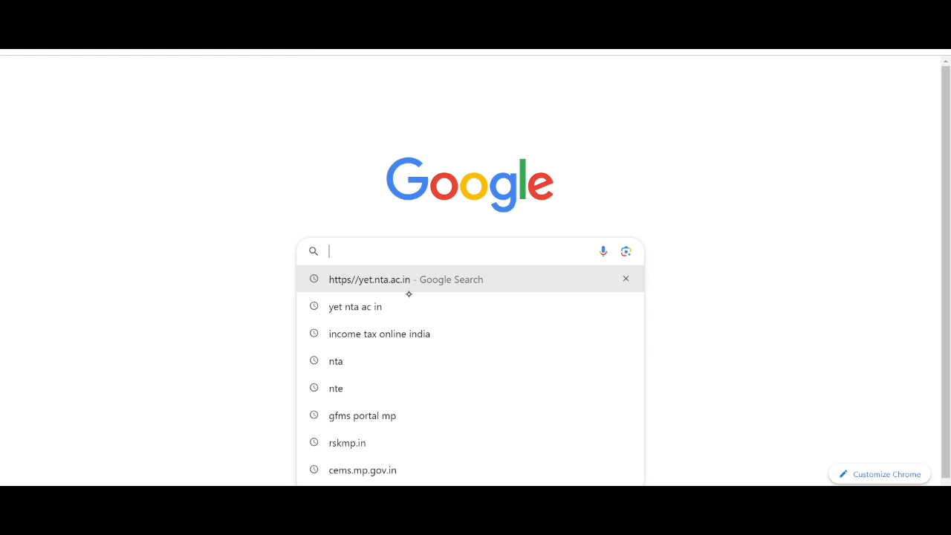
{"action": "left_click", "coordinate": [369, 280]}
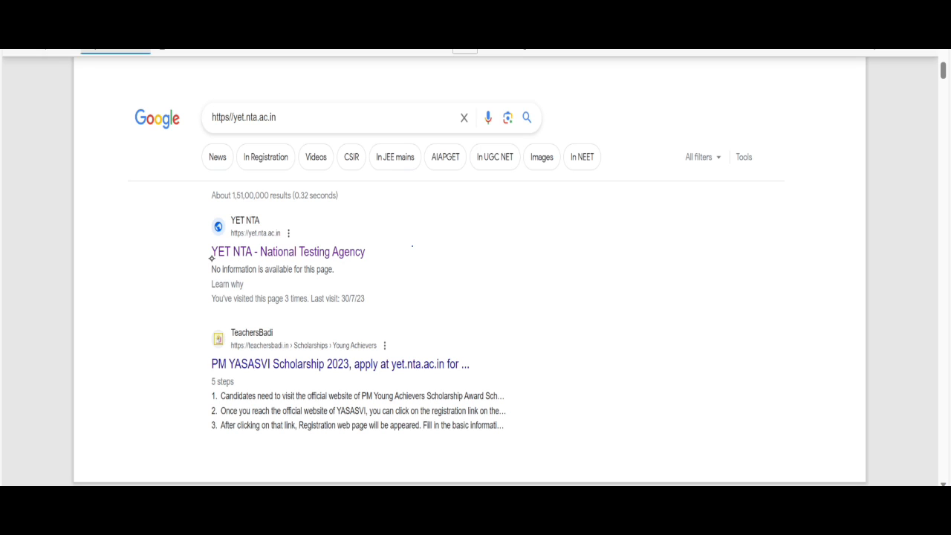
{"action": "mouse_move", "coordinate": [212, 258]}
{"action": "left_mouse_down"}
{"action": "mouse_move", "coordinate": [331, 265]}
{"action": "mouse_move", "coordinate": [374, 250]}
{"action": "mouse_move", "coordinate": [339, 224]}
{"action": "mouse_move", "coordinate": [249, 217]}
{"action": "mouse_move", "coordinate": [212, 259]}
{"action": "left_mouse_up"}
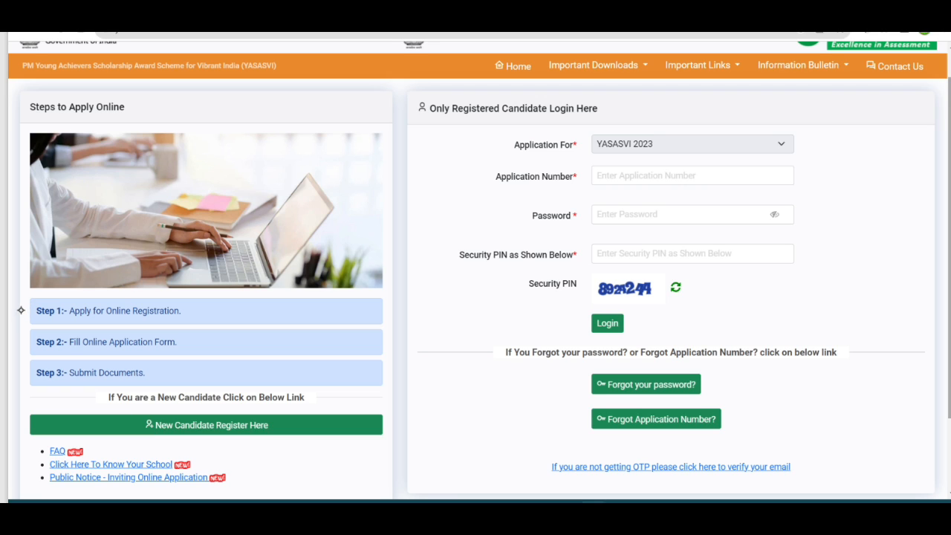
Step: Tick and underline Steps 1, 2 and 3 of the online application procedure, and bracket them together with the pen
{"action": "mouse_move", "coordinate": [21, 309]}
{"action": "left_mouse_down"}
{"action": "mouse_move", "coordinate": [50, 296]}
{"action": "mouse_move", "coordinate": [93, 321]}
{"action": "mouse_move", "coordinate": [185, 318]}
{"action": "left_mouse_up"}
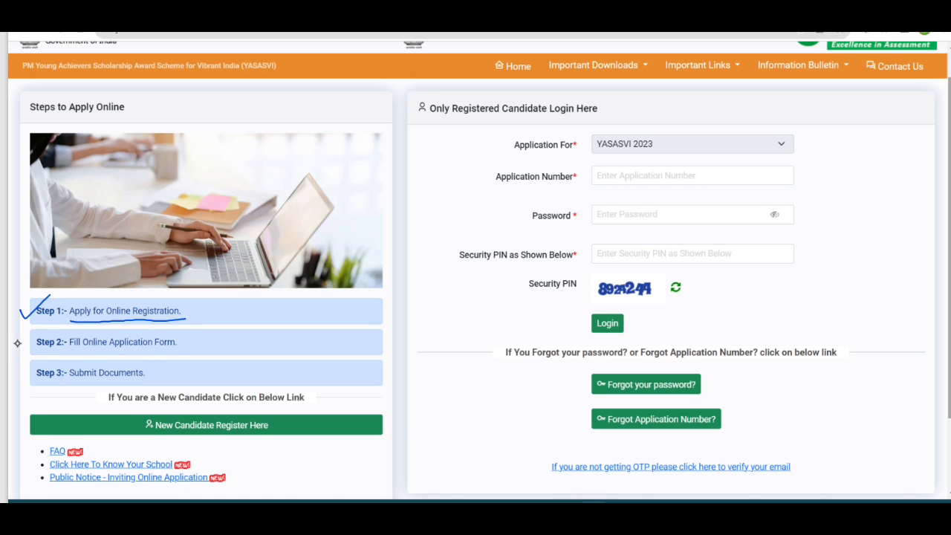
{"action": "left_click_drag", "start_coordinate": [22, 344], "coordinate": [39, 332]}
{"action": "left_click_drag", "start_coordinate": [67, 354], "coordinate": [185, 347]}
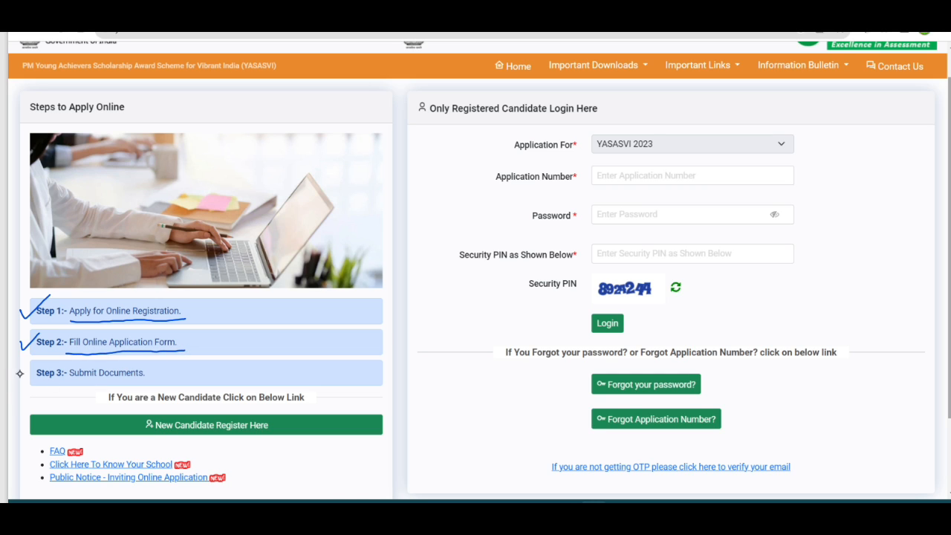
{"action": "mouse_move", "coordinate": [24, 370]}
{"action": "left_mouse_down"}
{"action": "mouse_move", "coordinate": [45, 357]}
{"action": "mouse_move", "coordinate": [105, 383]}
{"action": "mouse_move", "coordinate": [147, 381]}
{"action": "left_mouse_up"}
{"action": "mouse_move", "coordinate": [188, 291]}
{"action": "left_mouse_down"}
{"action": "mouse_move", "coordinate": [205, 312]}
{"action": "mouse_move", "coordinate": [210, 378]}
{"action": "mouse_move", "coordinate": [184, 382]}
{"action": "left_mouse_up"}
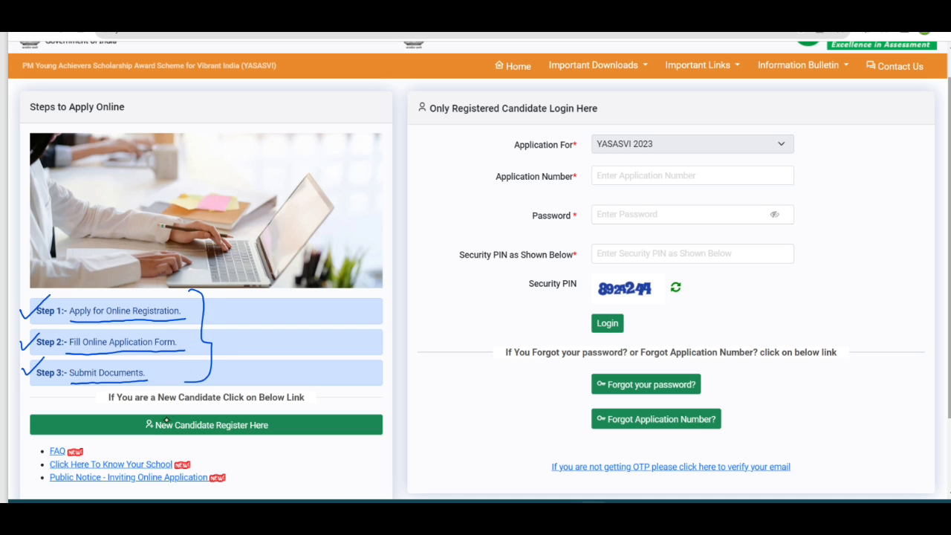
Step: Circle and underline the new candidate registration link with the pen, and open it
{"action": "mouse_move", "coordinate": [281, 413]}
{"action": "left_mouse_down"}
{"action": "mouse_move", "coordinate": [202, 405]}
{"action": "mouse_move", "coordinate": [134, 426]}
{"action": "mouse_move", "coordinate": [195, 450]}
{"action": "mouse_move", "coordinate": [267, 445]}
{"action": "mouse_move", "coordinate": [287, 431]}
{"action": "mouse_move", "coordinate": [280, 413]}
{"action": "left_mouse_up"}
{"action": "left_click_drag", "start_coordinate": [153, 434], "coordinate": [267, 437]}
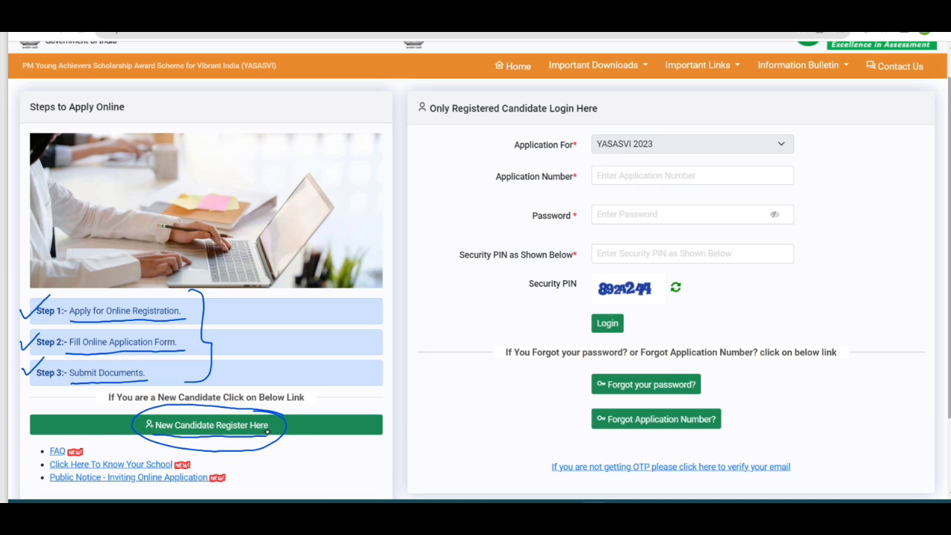
{"action": "left_click", "coordinate": [228, 425]}
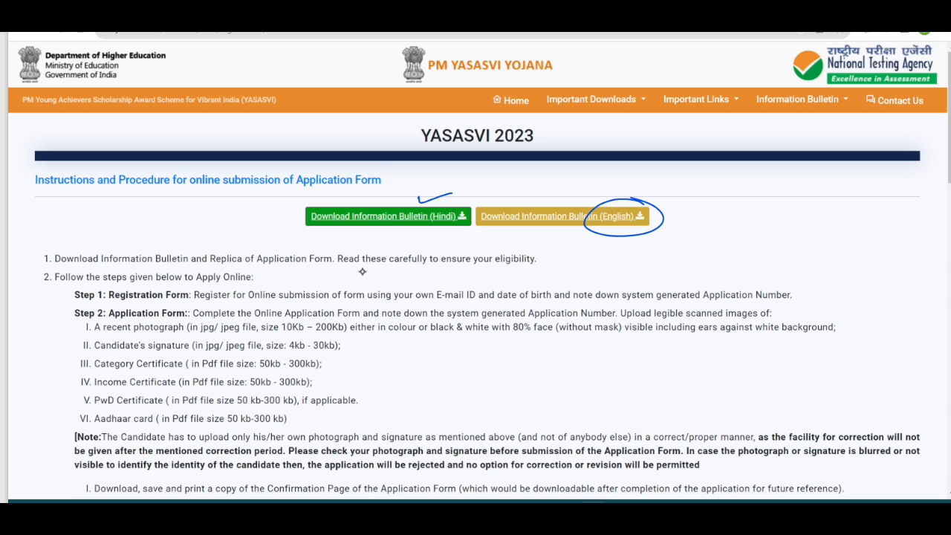
Step: Mark the careful-reading note and the own E-mail ID, date of birth and Application Number requirements in the registration instructions
{"action": "mouse_move", "coordinate": [380, 269]}
{"action": "left_mouse_down"}
{"action": "mouse_move", "coordinate": [412, 272]}
{"action": "mouse_move", "coordinate": [412, 237]}
{"action": "mouse_move", "coordinate": [394, 276]}
{"action": "left_mouse_up"}
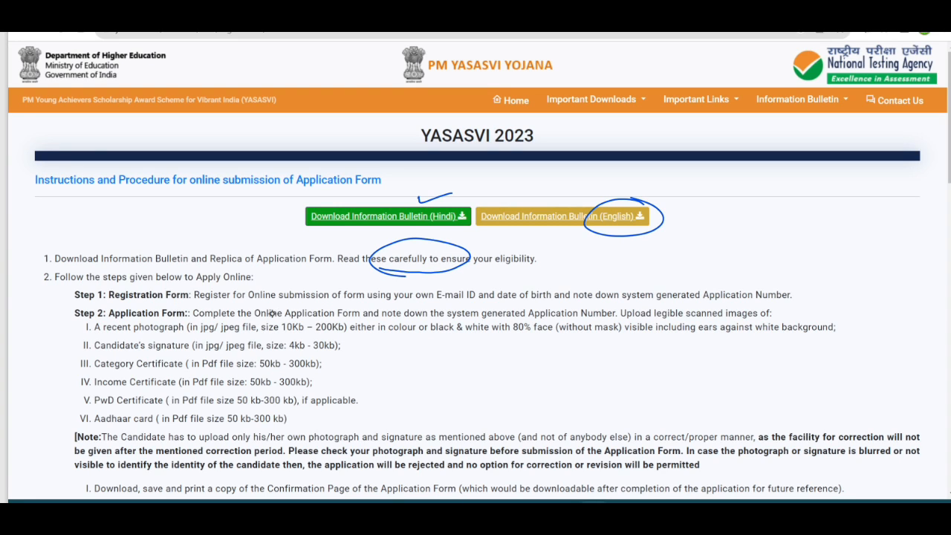
{"action": "left_click_drag", "start_coordinate": [194, 302], "coordinate": [236, 301]}
{"action": "mouse_move", "coordinate": [384, 302]}
{"action": "left_mouse_down"}
{"action": "mouse_move", "coordinate": [479, 301]}
{"action": "mouse_move", "coordinate": [469, 280]}
{"action": "mouse_move", "coordinate": [386, 285]}
{"action": "mouse_move", "coordinate": [401, 303]}
{"action": "left_mouse_up"}
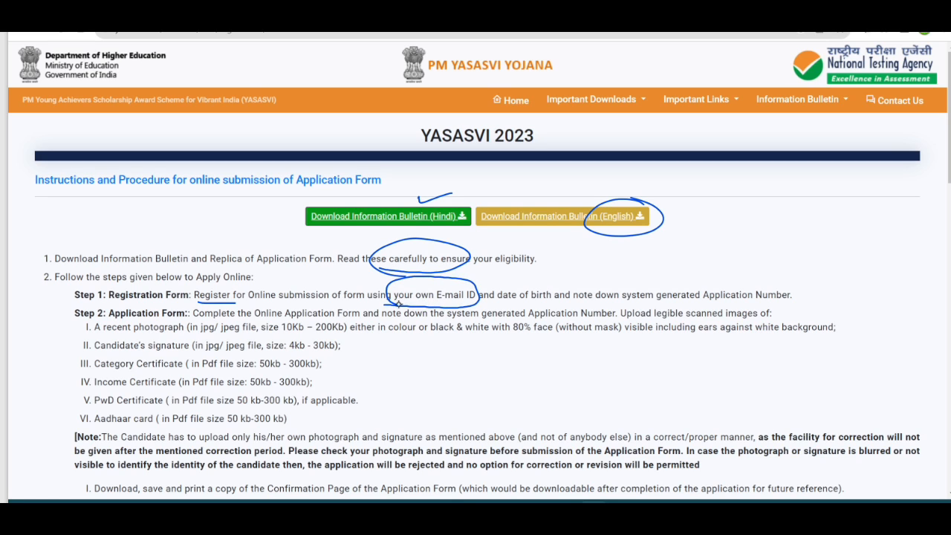
{"action": "mouse_move", "coordinate": [496, 301]}
{"action": "left_mouse_down"}
{"action": "mouse_move", "coordinate": [551, 301]}
{"action": "mouse_move", "coordinate": [515, 274]}
{"action": "mouse_move", "coordinate": [493, 297]}
{"action": "left_mouse_up"}
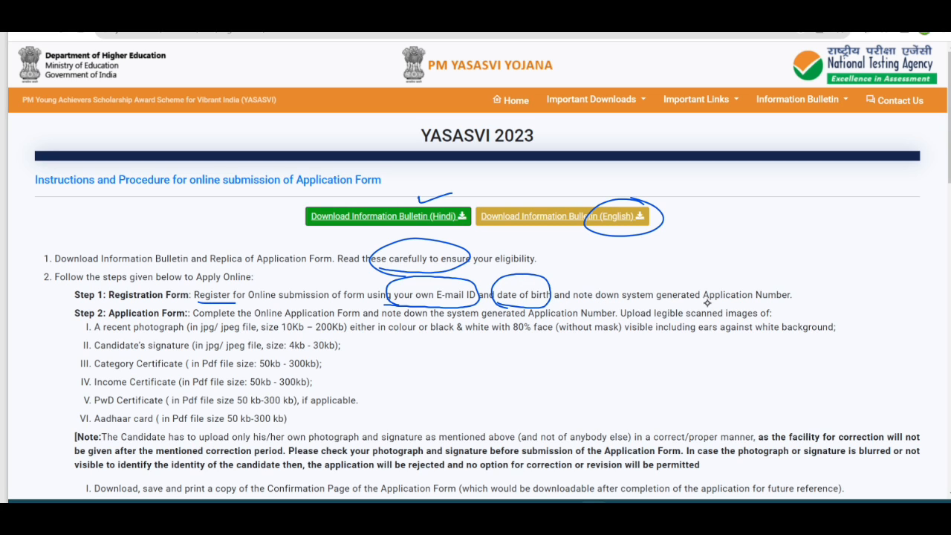
{"action": "mouse_move", "coordinate": [701, 303]}
{"action": "left_mouse_down"}
{"action": "mouse_move", "coordinate": [766, 305]}
{"action": "mouse_move", "coordinate": [802, 283]}
{"action": "mouse_move", "coordinate": [717, 271]}
{"action": "mouse_move", "coordinate": [694, 303]}
{"action": "mouse_move", "coordinate": [714, 307]}
{"action": "left_mouse_up"}
{"action": "left_click_drag", "start_coordinate": [780, 268], "coordinate": [830, 258]}
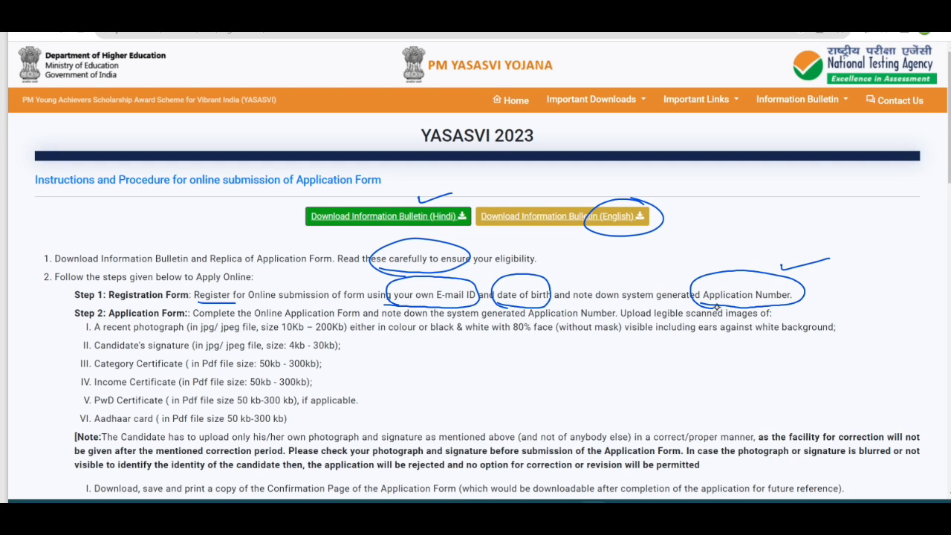
{"action": "left_click_drag", "start_coordinate": [706, 305], "coordinate": [801, 304]}
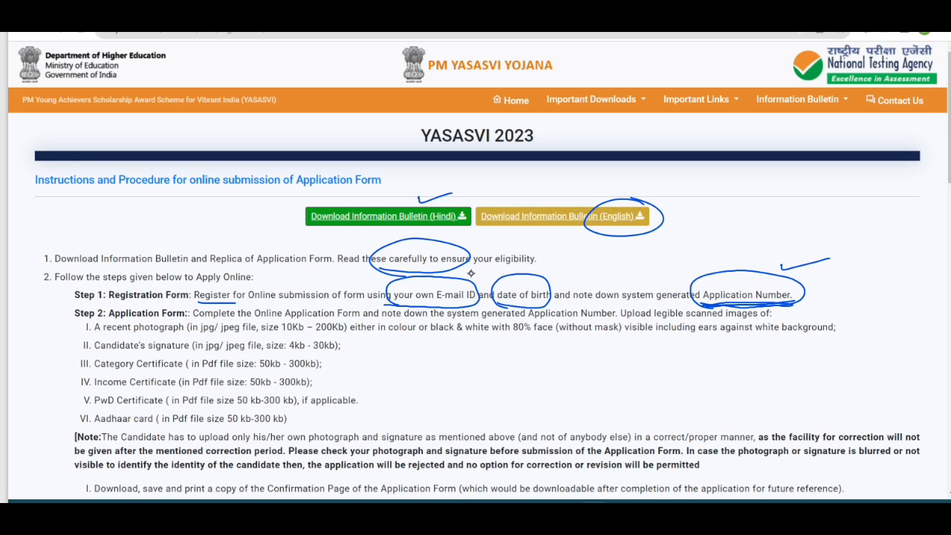
{"action": "left_click_drag", "start_coordinate": [471, 276], "coordinate": [567, 265]}
Step: Tick Step 2 and underline the photograph's jpg/jpeg format, 10Kb – 200Kb size, and colour or black & white options
{"action": "left_click_drag", "start_coordinate": [58, 315], "coordinate": [73, 311]}
{"action": "left_click_drag", "start_coordinate": [132, 335], "coordinate": [239, 335]}
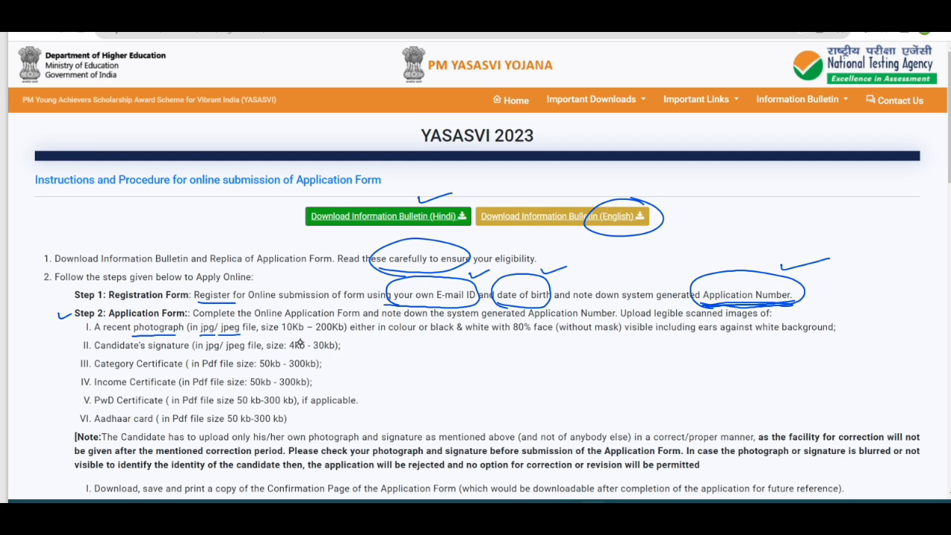
{"action": "left_click_drag", "start_coordinate": [282, 336], "coordinate": [347, 336]}
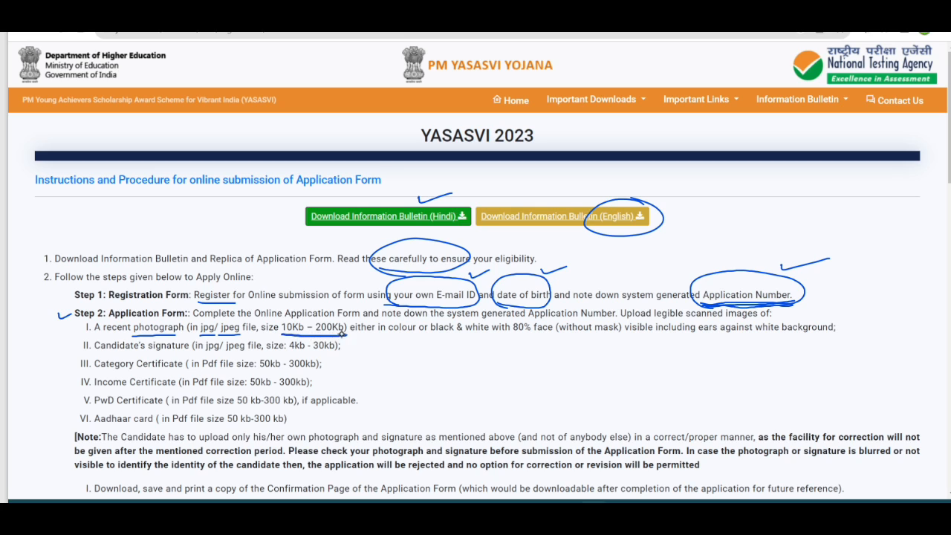
{"action": "left_click", "coordinate": [423, 349]}
{"action": "left_click_drag", "start_coordinate": [346, 336], "coordinate": [388, 343]}
{"action": "left_click_drag", "start_coordinate": [388, 343], "coordinate": [376, 348]}
{"action": "left_click_drag", "start_coordinate": [378, 336], "coordinate": [479, 336]}
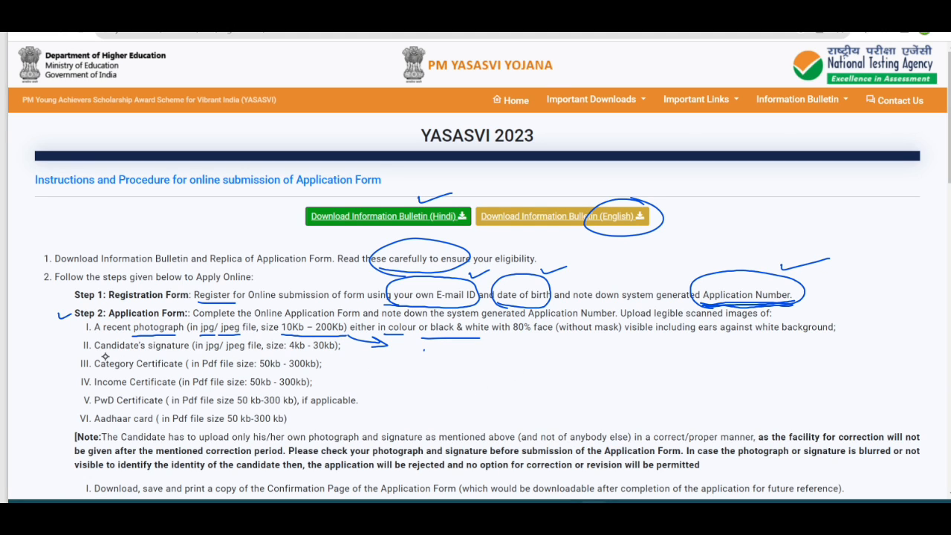
Step: Underline the candidate's signature requirement, including its jpg/jpeg format and 4kb - 30kb file size
{"action": "left_click_drag", "start_coordinate": [101, 355], "coordinate": [192, 355]}
{"action": "left_click_drag", "start_coordinate": [204, 354], "coordinate": [246, 352]}
{"action": "left_click_drag", "start_coordinate": [288, 354], "coordinate": [331, 354]}
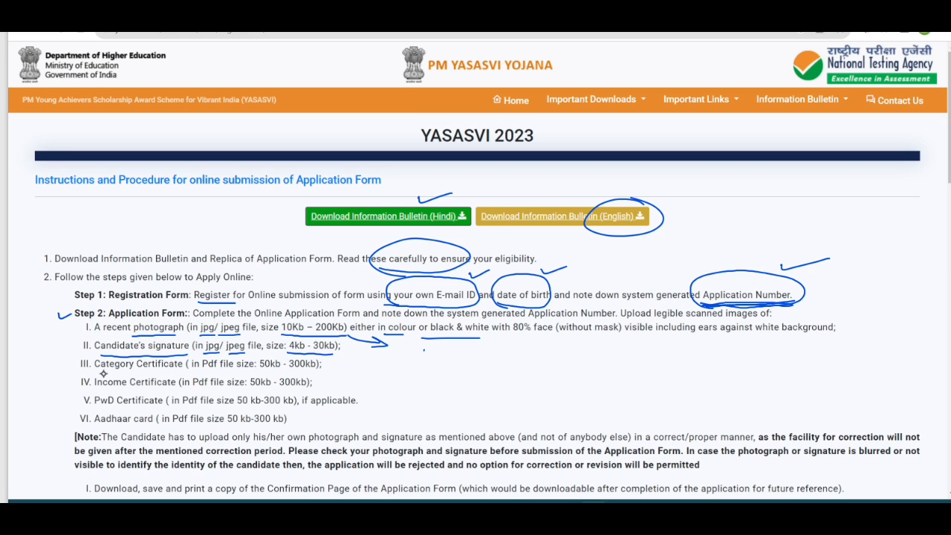
Step: Underline the category, income, PwD and Aadhaar document requirements, and handwrite "Pdf" and "50kb - 300kb" beside the certificate lines
{"action": "left_click_drag", "start_coordinate": [94, 370], "coordinate": [183, 370]}
{"action": "left_click", "coordinate": [465, 358]}
{"action": "mouse_move", "coordinate": [96, 389]}
{"action": "left_mouse_down"}
{"action": "mouse_move", "coordinate": [209, 388]}
{"action": "mouse_move", "coordinate": [220, 372]}
{"action": "left_mouse_up"}
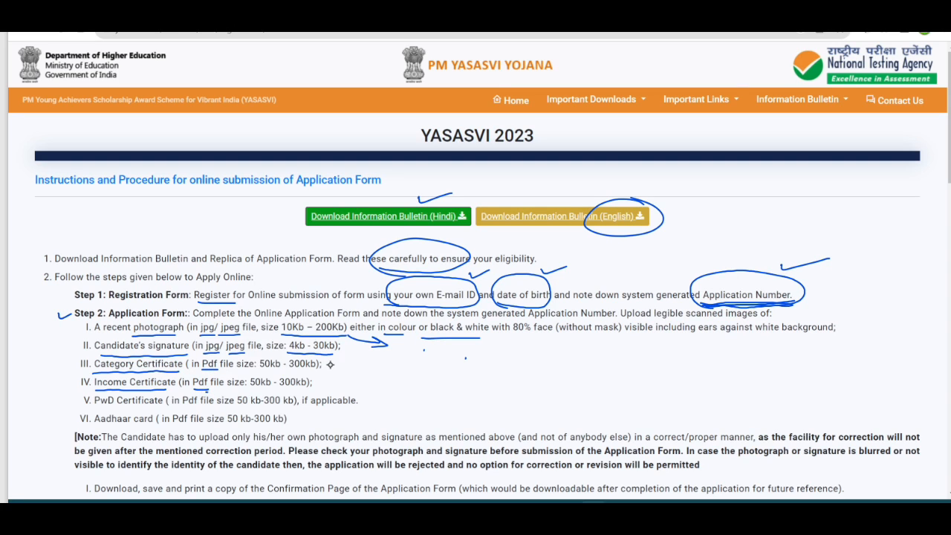
{"action": "mouse_move", "coordinate": [324, 361]}
{"action": "left_mouse_down"}
{"action": "mouse_move", "coordinate": [334, 362]}
{"action": "mouse_move", "coordinate": [320, 387]}
{"action": "mouse_move", "coordinate": [379, 364]}
{"action": "mouse_move", "coordinate": [380, 382]}
{"action": "mouse_move", "coordinate": [387, 369]}
{"action": "left_mouse_up"}
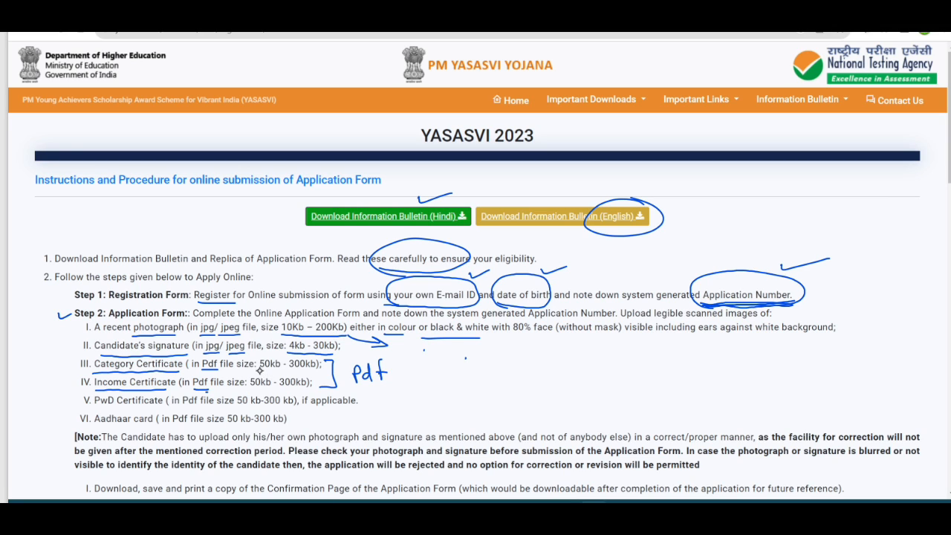
{"action": "left_click_drag", "start_coordinate": [259, 369], "coordinate": [320, 369]}
{"action": "mouse_move", "coordinate": [436, 372]}
{"action": "left_mouse_down"}
{"action": "mouse_move", "coordinate": [596, 370]}
{"action": "mouse_move", "coordinate": [445, 353]}
{"action": "mouse_move", "coordinate": [535, 409]}
{"action": "mouse_move", "coordinate": [615, 366]}
{"action": "mouse_move", "coordinate": [603, 349]}
{"action": "left_mouse_up"}
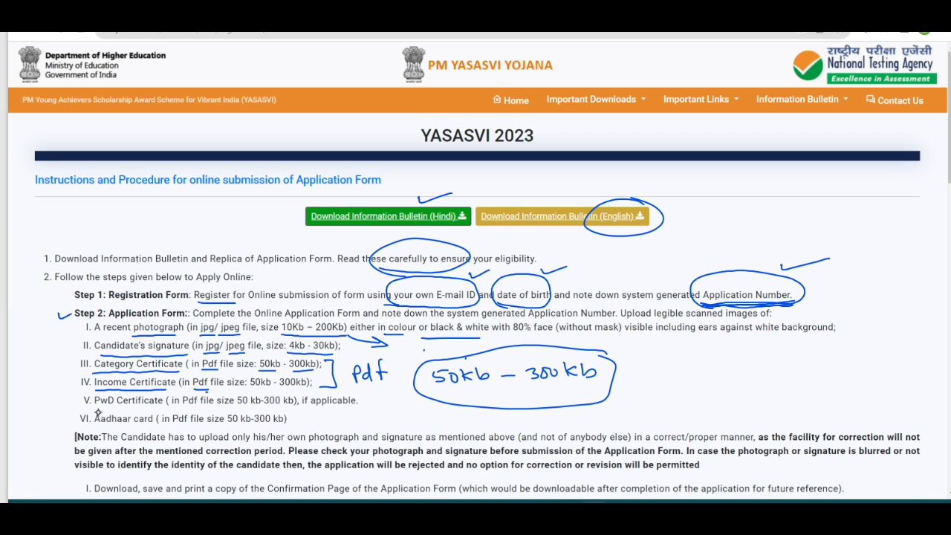
{"action": "left_click_drag", "start_coordinate": [95, 407], "coordinate": [173, 407]}
{"action": "mouse_move", "coordinate": [96, 425]}
{"action": "left_mouse_down"}
{"action": "mouse_move", "coordinate": [206, 429]}
{"action": "mouse_move", "coordinate": [195, 410]}
{"action": "mouse_move", "coordinate": [190, 431]}
{"action": "mouse_move", "coordinate": [199, 430]}
{"action": "left_mouse_up"}
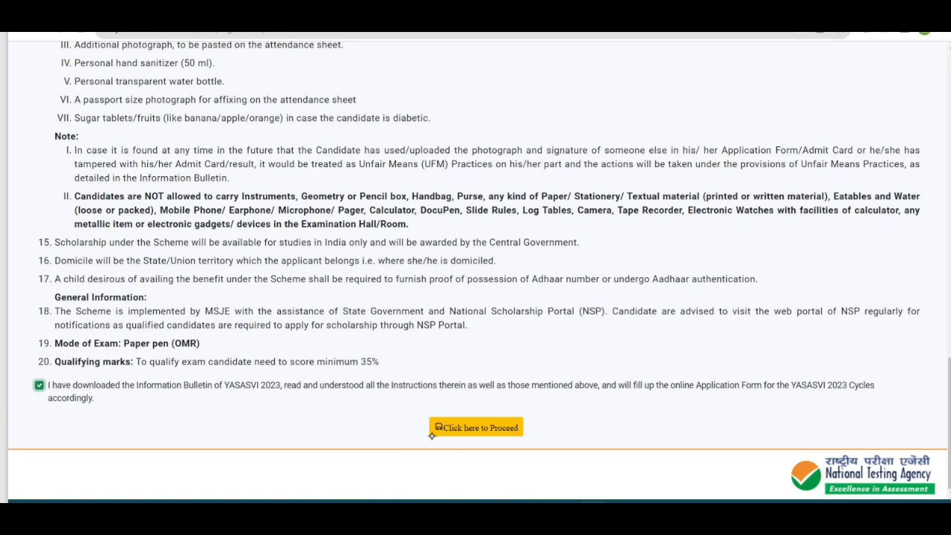
Step: Proceed from the accepted instructions to the registration form and set the class applied for to Class 9th
{"action": "mouse_move", "coordinate": [428, 435]}
{"action": "left_mouse_down"}
{"action": "mouse_move", "coordinate": [465, 444]}
{"action": "mouse_move", "coordinate": [533, 414]}
{"action": "mouse_move", "coordinate": [421, 429]}
{"action": "mouse_move", "coordinate": [431, 436]}
{"action": "left_mouse_up"}
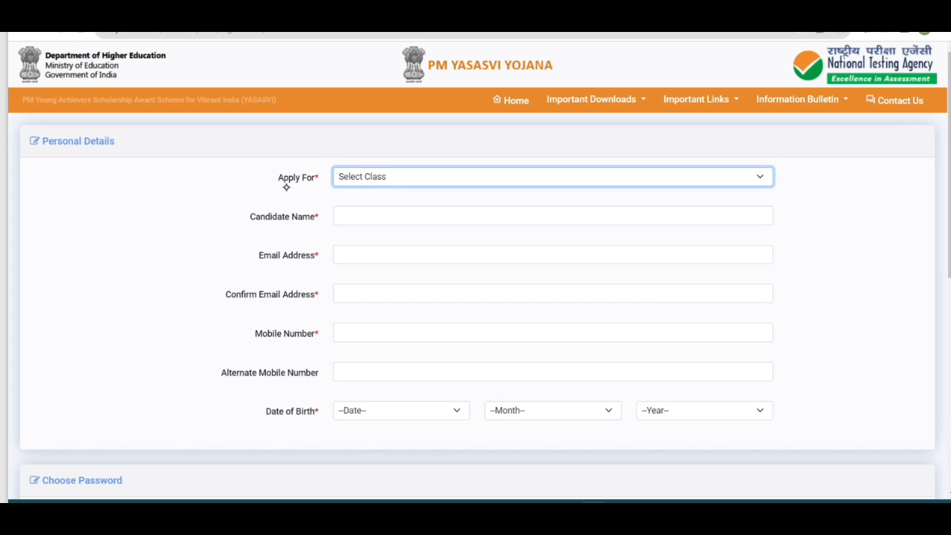
{"action": "mouse_move", "coordinate": [286, 187]}
{"action": "left_mouse_down"}
{"action": "mouse_move", "coordinate": [303, 191]}
{"action": "mouse_move", "coordinate": [291, 161]}
{"action": "mouse_move", "coordinate": [282, 188]}
{"action": "left_mouse_up"}
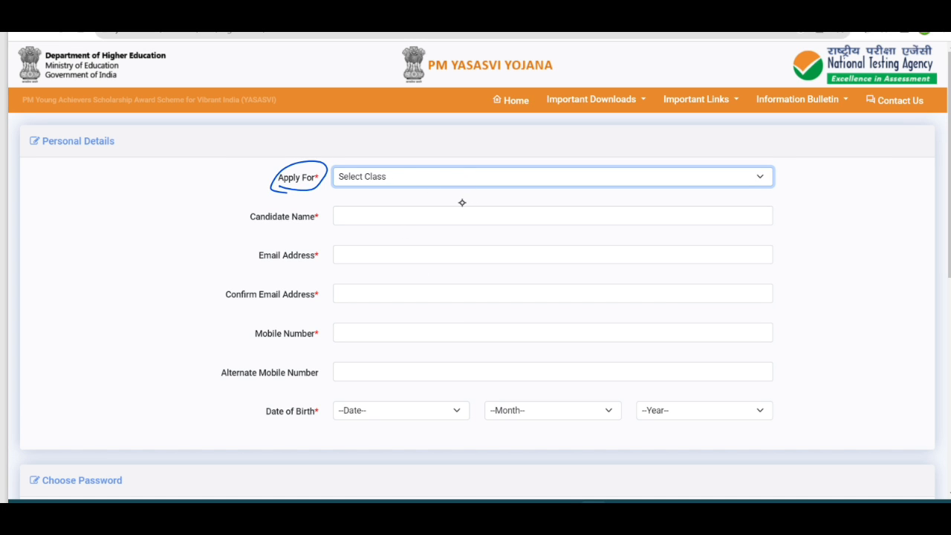
{"action": "left_click", "coordinate": [461, 178]}
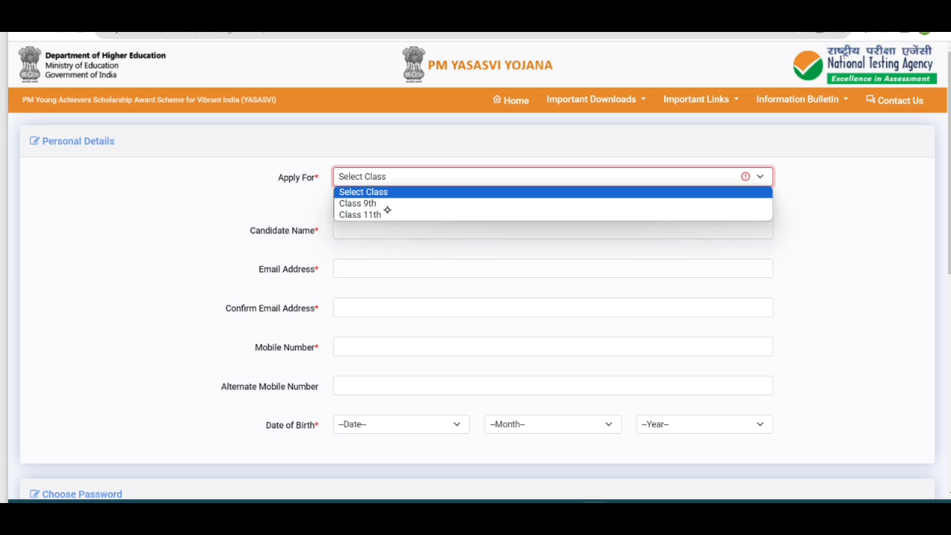
{"action": "mouse_move", "coordinate": [377, 195]}
{"action": "left_mouse_down"}
{"action": "mouse_move", "coordinate": [328, 200]}
{"action": "mouse_move", "coordinate": [360, 211]}
{"action": "mouse_move", "coordinate": [385, 202]}
{"action": "mouse_move", "coordinate": [371, 196]}
{"action": "mouse_move", "coordinate": [427, 185]}
{"action": "left_mouse_up"}
{"action": "left_click", "coordinate": [393, 203]}
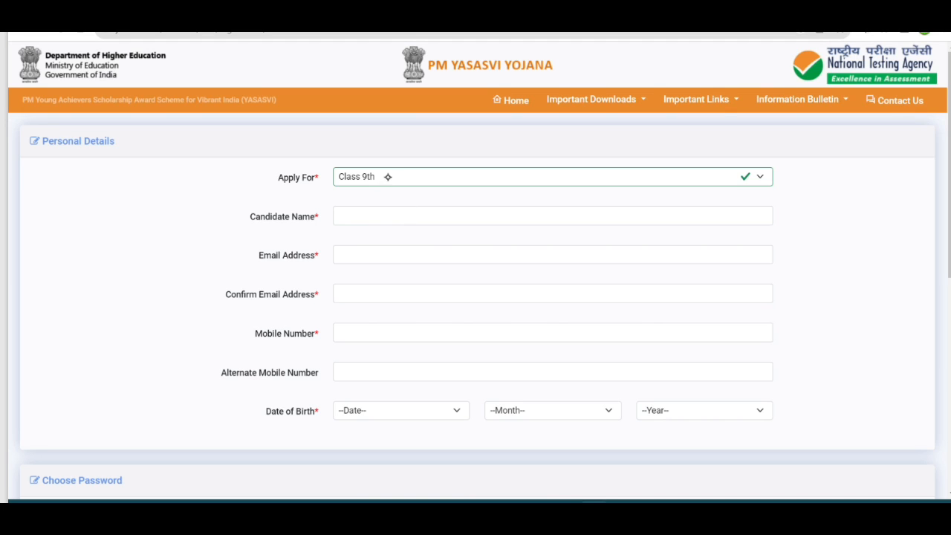
{"action": "mouse_move", "coordinate": [387, 173]}
{"action": "left_mouse_down"}
{"action": "mouse_move", "coordinate": [349, 161]}
{"action": "mouse_move", "coordinate": [364, 194]}
{"action": "mouse_move", "coordinate": [387, 168]}
{"action": "left_mouse_up"}
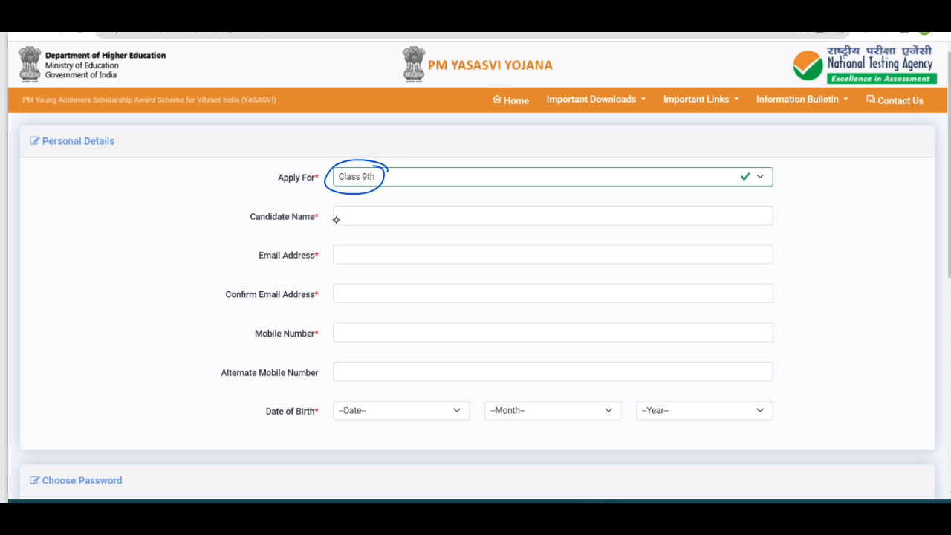
Step: Mark the email address, confirm email, mobile number and date of birth fields in the Personal Details section with the pen
{"action": "scroll", "coordinate": [349, 222], "scroll_direction": "down", "scroll_amount": 5}
{"action": "left_click_drag", "start_coordinate": [349, 255], "coordinate": [367, 256]}
{"action": "left_click_drag", "start_coordinate": [350, 297], "coordinate": [378, 296]}
{"action": "left_click_drag", "start_coordinate": [353, 341], "coordinate": [378, 341]}
{"action": "left_click_drag", "start_coordinate": [439, 417], "coordinate": [450, 415]}
{"action": "left_click_drag", "start_coordinate": [557, 412], "coordinate": [573, 412]}
{"action": "left_click_drag", "start_coordinate": [698, 413], "coordinate": [714, 412]}
Step: Mark the password, security question, security answer and security PIN fields, and confirm submitting the registration form to get the OTP
{"action": "scroll", "coordinate": [624, 427], "scroll_direction": "down", "scroll_amount": 5}
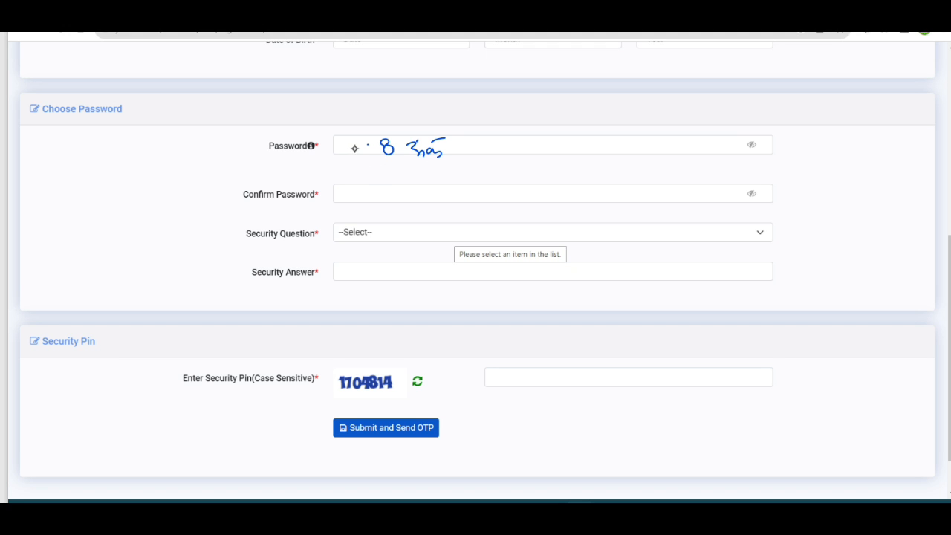
{"action": "left_click_drag", "start_coordinate": [351, 148], "coordinate": [371, 146]}
{"action": "left_click_drag", "start_coordinate": [352, 196], "coordinate": [376, 194]}
{"action": "left_click_drag", "start_coordinate": [360, 235], "coordinate": [377, 234]}
{"action": "left_click_drag", "start_coordinate": [364, 272], "coordinate": [386, 272]}
{"action": "mouse_move", "coordinate": [333, 395]}
{"action": "left_mouse_down"}
{"action": "mouse_move", "coordinate": [369, 401]}
{"action": "mouse_move", "coordinate": [435, 378]}
{"action": "mouse_move", "coordinate": [331, 363]}
{"action": "mouse_move", "coordinate": [338, 401]}
{"action": "mouse_move", "coordinate": [394, 388]}
{"action": "mouse_move", "coordinate": [338, 392]}
{"action": "left_mouse_up"}
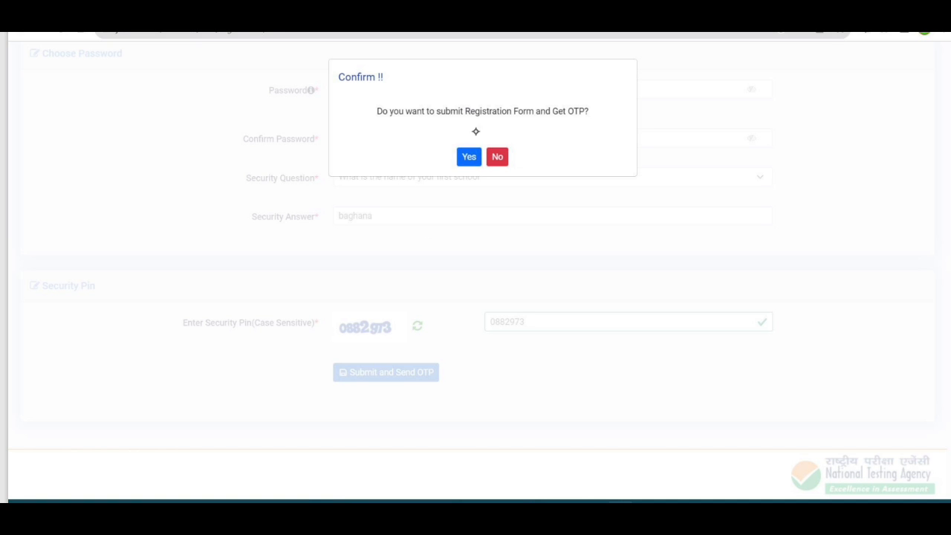
{"action": "mouse_move", "coordinate": [466, 119]}
{"action": "left_mouse_down"}
{"action": "mouse_move", "coordinate": [533, 124]}
{"action": "mouse_move", "coordinate": [528, 92]}
{"action": "mouse_move", "coordinate": [459, 122]}
{"action": "mouse_move", "coordinate": [468, 123]}
{"action": "left_mouse_up"}
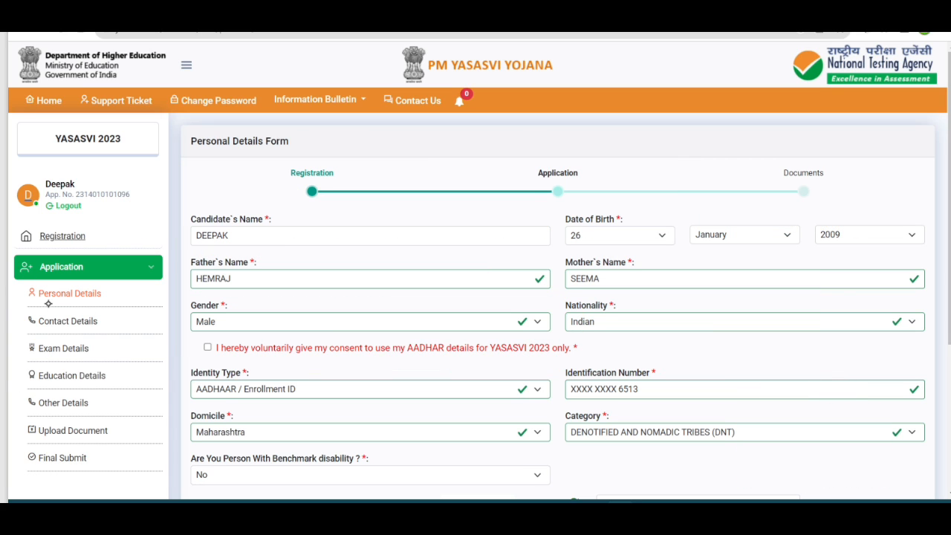
Step: Point out the Personal Details section and circle the candidate's name, father's name, mother's name, gender and nationality entries
{"action": "left_click_drag", "start_coordinate": [39, 301], "coordinate": [105, 300]}
{"action": "mouse_move", "coordinate": [40, 302]}
{"action": "left_mouse_down"}
{"action": "mouse_move", "coordinate": [119, 299]}
{"action": "mouse_move", "coordinate": [111, 306]}
{"action": "left_mouse_up"}
{"action": "mouse_move", "coordinate": [235, 227]}
{"action": "left_mouse_down"}
{"action": "mouse_move", "coordinate": [191, 243]}
{"action": "mouse_move", "coordinate": [216, 251]}
{"action": "left_mouse_up"}
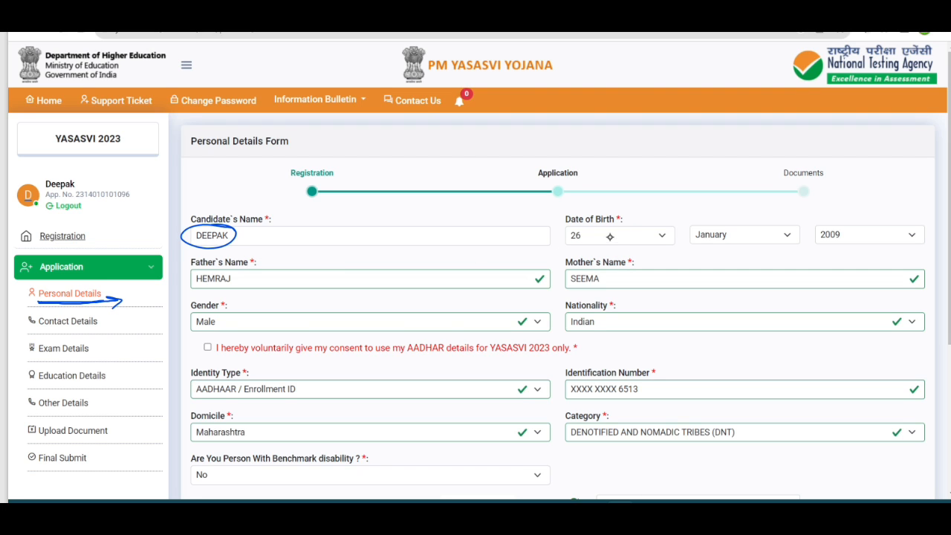
{"action": "left_click_drag", "start_coordinate": [241, 272], "coordinate": [252, 277]}
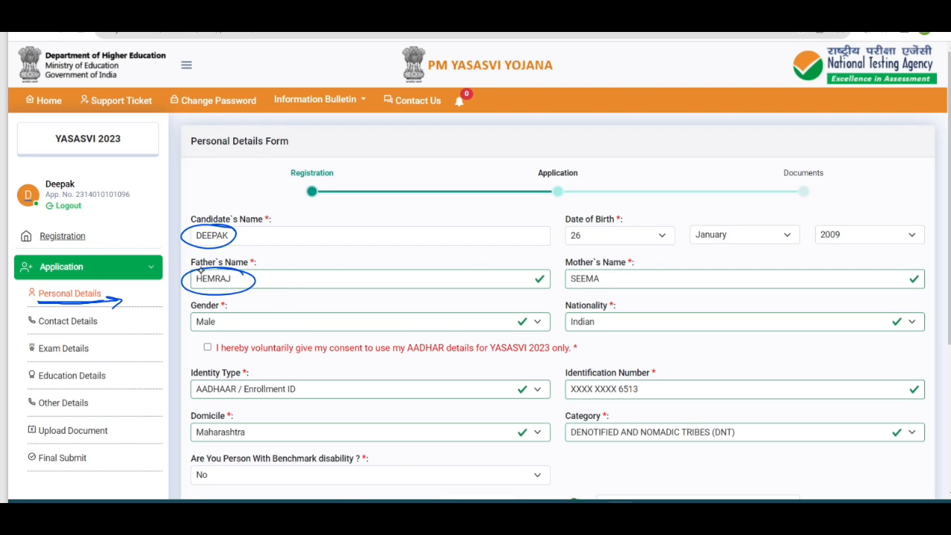
{"action": "mouse_move", "coordinate": [603, 274]}
{"action": "left_mouse_down"}
{"action": "mouse_move", "coordinate": [569, 270]}
{"action": "mouse_move", "coordinate": [616, 272]}
{"action": "left_mouse_up"}
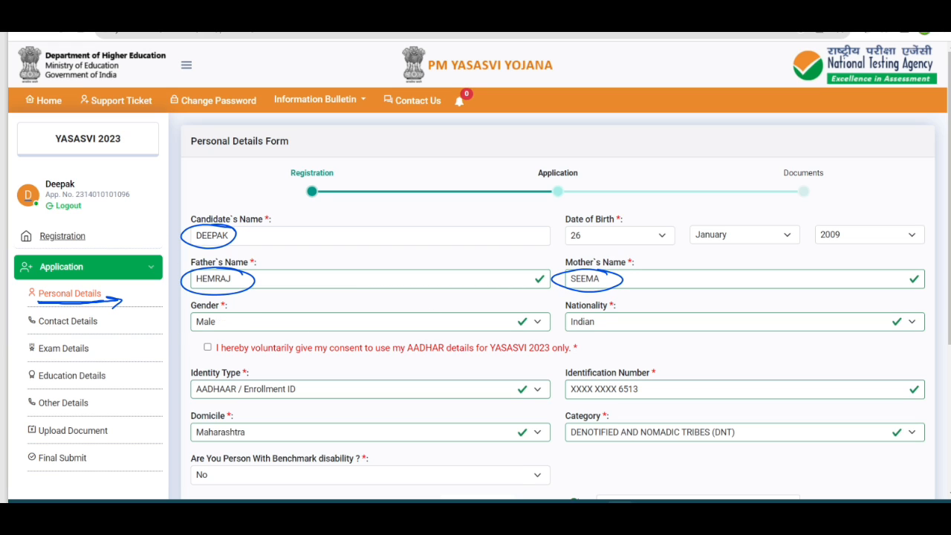
{"action": "left_click_drag", "start_coordinate": [222, 312], "coordinate": [219, 310]}
{"action": "mouse_move", "coordinate": [602, 321]}
{"action": "left_mouse_down"}
{"action": "mouse_move", "coordinate": [572, 311]}
{"action": "mouse_move", "coordinate": [600, 317]}
{"action": "left_mouse_up"}
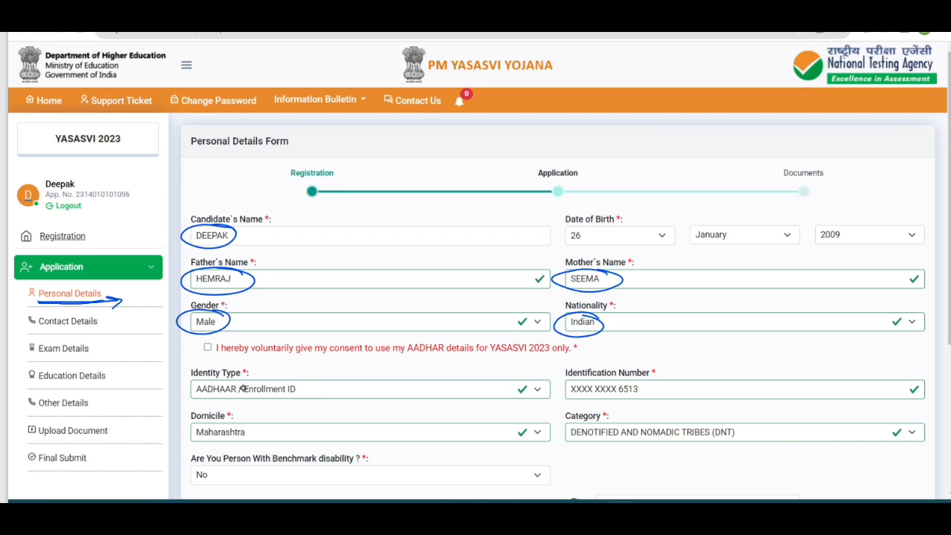
Step: Mark the identification number, domicile and category entries in the Personal Details Form with the pen
{"action": "mouse_move", "coordinate": [650, 382]}
{"action": "left_mouse_down"}
{"action": "mouse_move", "coordinate": [572, 399]}
{"action": "mouse_move", "coordinate": [654, 385]}
{"action": "left_mouse_up"}
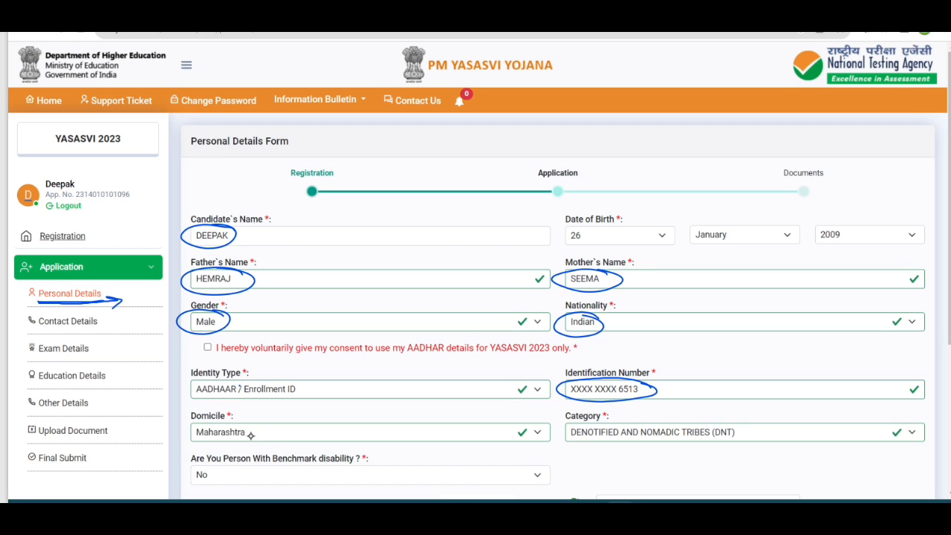
{"action": "mouse_move", "coordinate": [238, 434]}
{"action": "left_mouse_down"}
{"action": "mouse_move", "coordinate": [193, 431]}
{"action": "mouse_move", "coordinate": [218, 432]}
{"action": "left_mouse_up"}
{"action": "left_click_drag", "start_coordinate": [620, 429], "coordinate": [617, 461]}
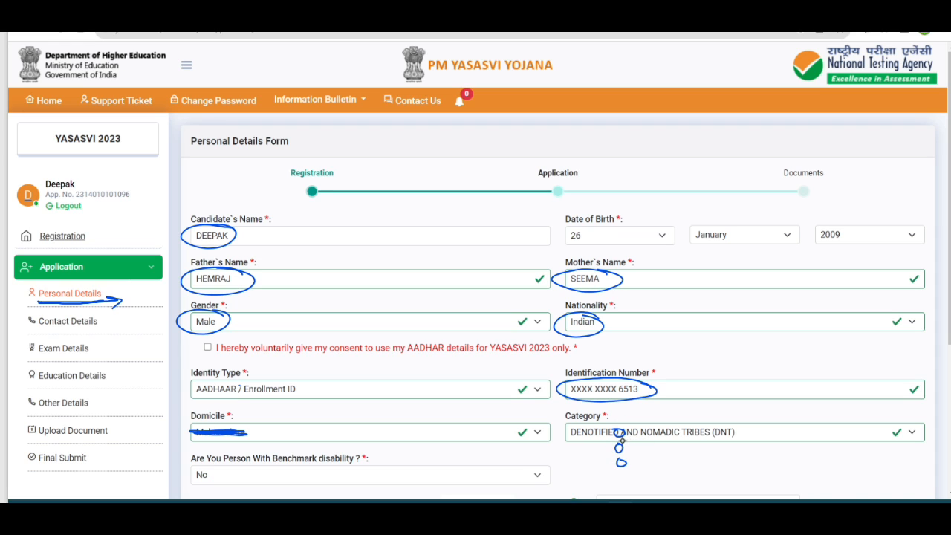
Step: Strike over the domicile entry and circle the captcha, its entry field and the I AGREE checkbox on the Personal Details Form
{"action": "scroll", "coordinate": [661, 461], "scroll_direction": "down", "scroll_amount": 3}
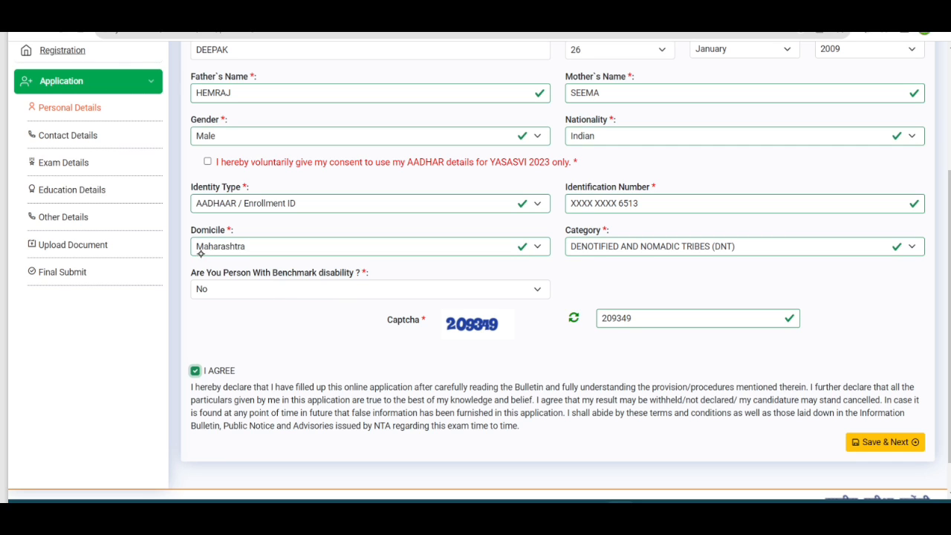
{"action": "mouse_move", "coordinate": [197, 246]}
{"action": "left_mouse_down"}
{"action": "mouse_move", "coordinate": [241, 246]}
{"action": "mouse_move", "coordinate": [221, 247]}
{"action": "left_mouse_up"}
{"action": "mouse_move", "coordinate": [441, 338]}
{"action": "left_mouse_down"}
{"action": "mouse_move", "coordinate": [514, 340]}
{"action": "mouse_move", "coordinate": [443, 342]}
{"action": "left_mouse_up"}
{"action": "mouse_move", "coordinate": [593, 326]}
{"action": "left_mouse_down"}
{"action": "mouse_move", "coordinate": [648, 319]}
{"action": "mouse_move", "coordinate": [628, 331]}
{"action": "mouse_move", "coordinate": [598, 326]}
{"action": "left_mouse_up"}
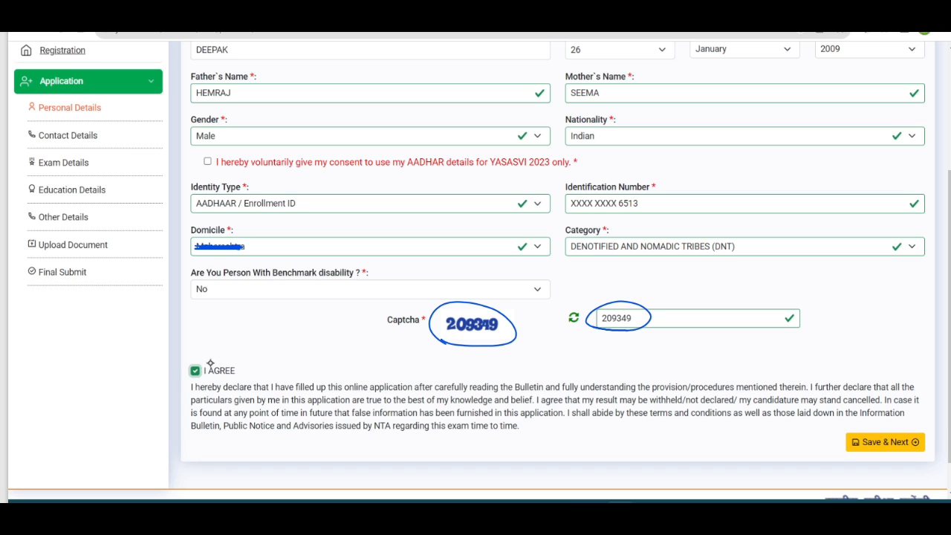
{"action": "mouse_move", "coordinate": [210, 358]}
{"action": "left_mouse_down"}
{"action": "mouse_move", "coordinate": [184, 367]}
{"action": "mouse_move", "coordinate": [214, 360]}
{"action": "mouse_move", "coordinate": [194, 374]}
{"action": "left_mouse_up"}
Step: Save the Personal Details Form, underline the confirmation message with the pen and dismiss it
{"action": "left_click", "coordinate": [875, 443]}
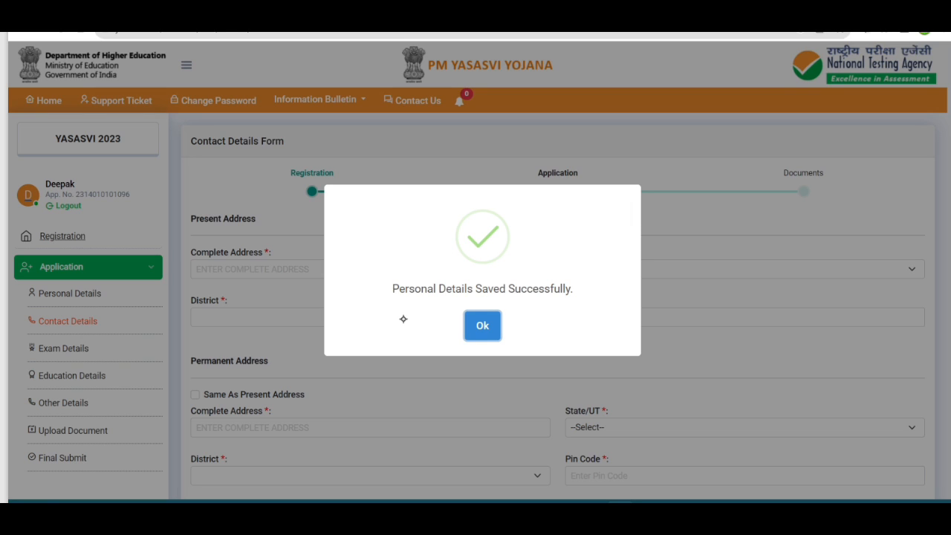
{"action": "left_click_drag", "start_coordinate": [393, 299], "coordinate": [571, 299]}
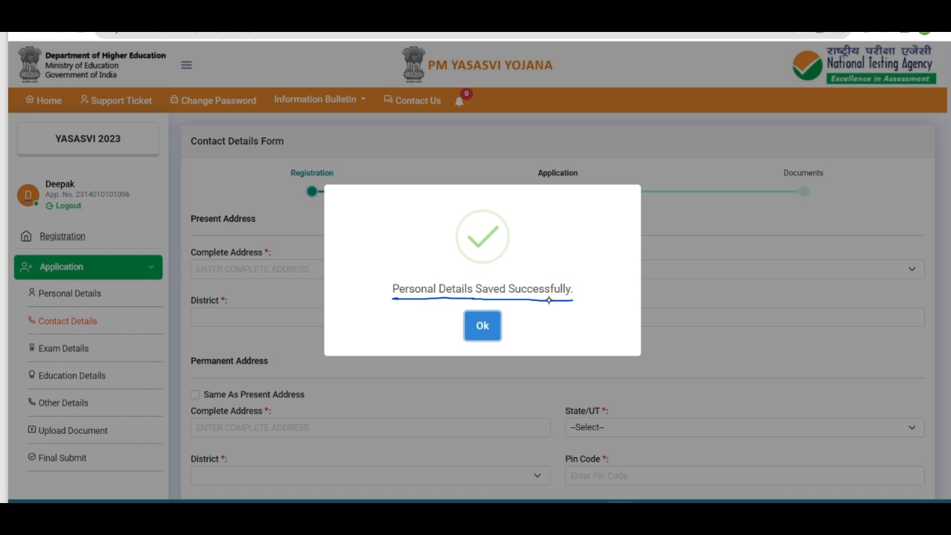
{"action": "left_click", "coordinate": [489, 326]}
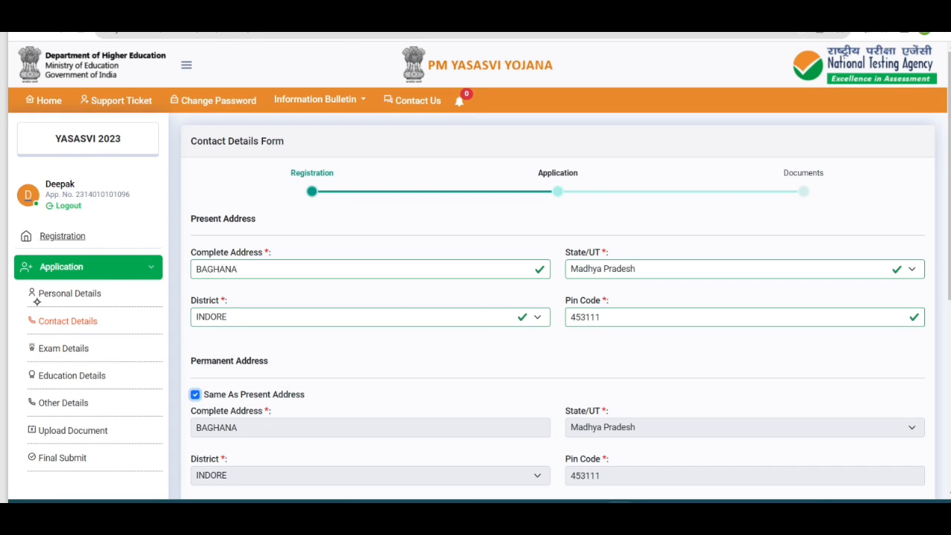
Step: Tick off Personal Details, circle Contact Details, and mark the present address, state, district and pin code entries with the pen
{"action": "mouse_move", "coordinate": [111, 294]}
{"action": "left_mouse_down"}
{"action": "mouse_move", "coordinate": [134, 290]}
{"action": "mouse_move", "coordinate": [27, 312]}
{"action": "mouse_move", "coordinate": [45, 335]}
{"action": "mouse_move", "coordinate": [105, 331]}
{"action": "mouse_move", "coordinate": [106, 318]}
{"action": "left_mouse_up"}
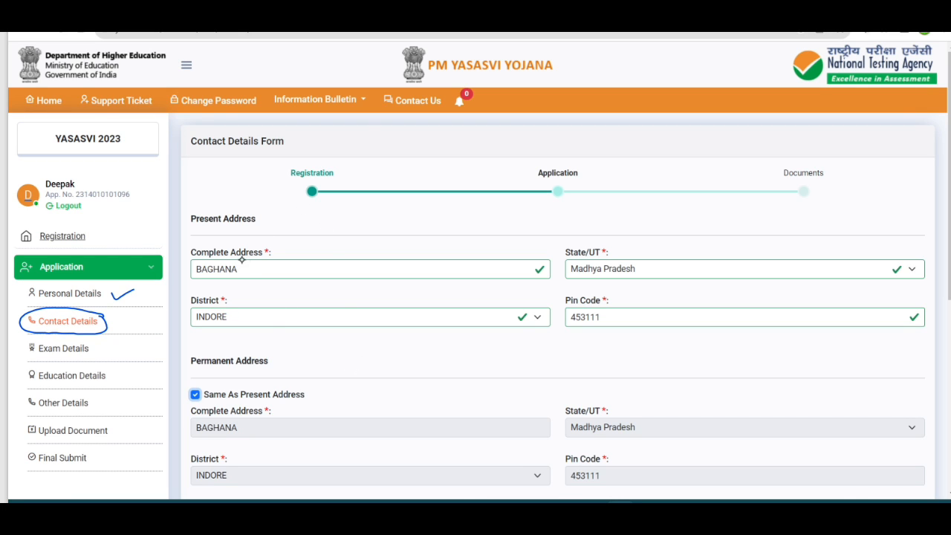
{"action": "mouse_move", "coordinate": [203, 269]}
{"action": "left_mouse_down"}
{"action": "mouse_move", "coordinate": [221, 269]}
{"action": "mouse_move", "coordinate": [193, 268]}
{"action": "mouse_move", "coordinate": [245, 261]}
{"action": "left_mouse_up"}
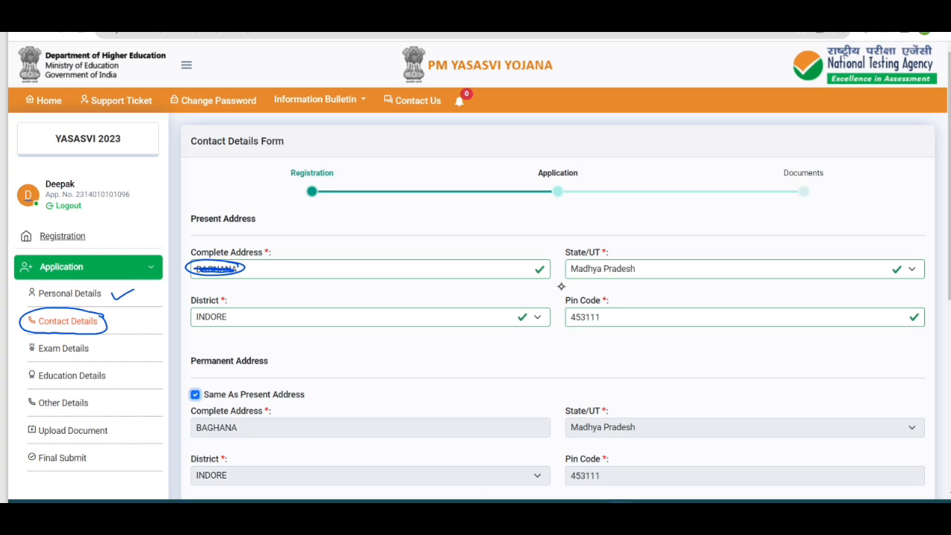
{"action": "mouse_move", "coordinate": [635, 259]}
{"action": "left_mouse_down"}
{"action": "mouse_move", "coordinate": [645, 266]}
{"action": "mouse_move", "coordinate": [639, 254]}
{"action": "left_mouse_up"}
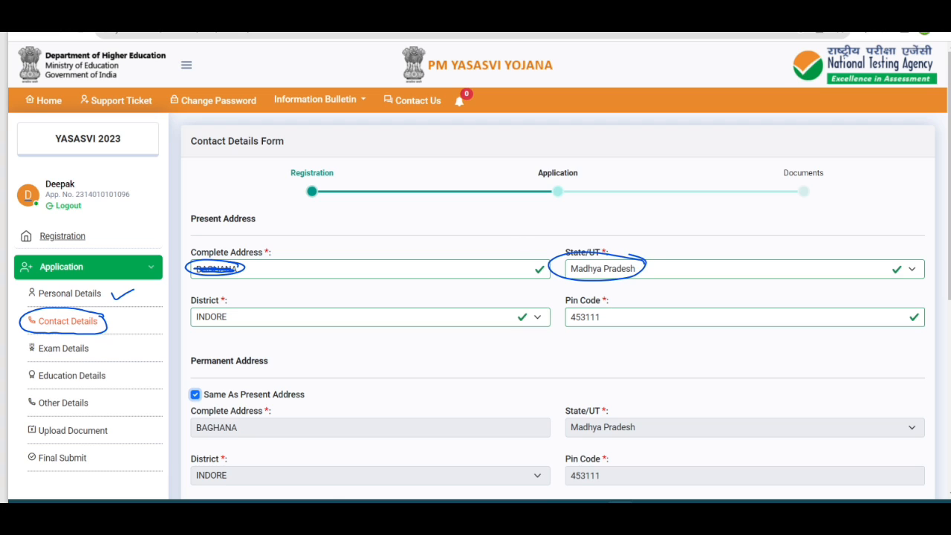
{"action": "mouse_move", "coordinate": [235, 305]}
{"action": "left_mouse_down"}
{"action": "mouse_move", "coordinate": [215, 330]}
{"action": "mouse_move", "coordinate": [235, 300]}
{"action": "left_mouse_up"}
{"action": "mouse_move", "coordinate": [615, 306]}
{"action": "left_mouse_down"}
{"action": "mouse_move", "coordinate": [596, 300]}
{"action": "mouse_move", "coordinate": [620, 312]}
{"action": "left_mouse_up"}
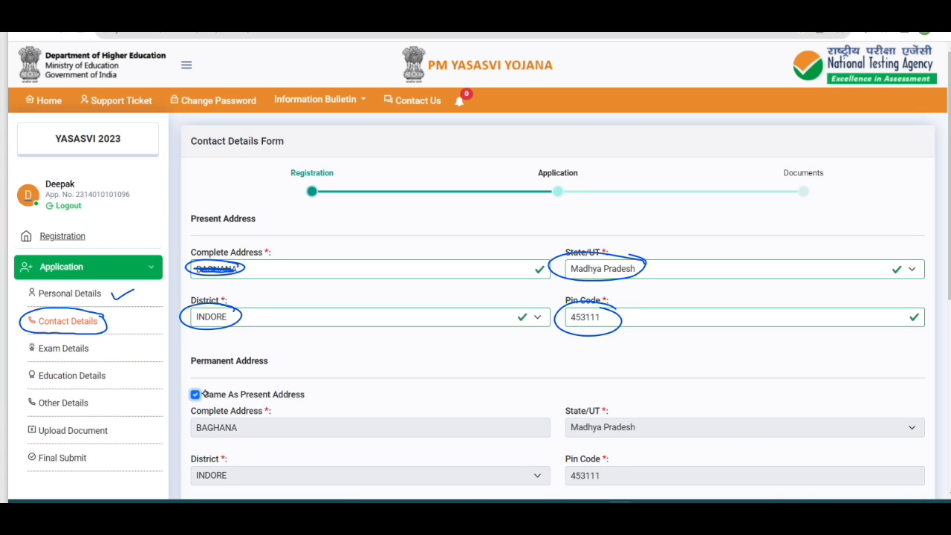
Step: Circle the Same As Present Address checkbox and put pen ticks beside the Present Address heading and that option
{"action": "mouse_move", "coordinate": [206, 388]}
{"action": "left_mouse_down"}
{"action": "mouse_move", "coordinate": [201, 405]}
{"action": "mouse_move", "coordinate": [210, 388]}
{"action": "left_mouse_up"}
{"action": "left_click_drag", "start_coordinate": [268, 223], "coordinate": [310, 218]}
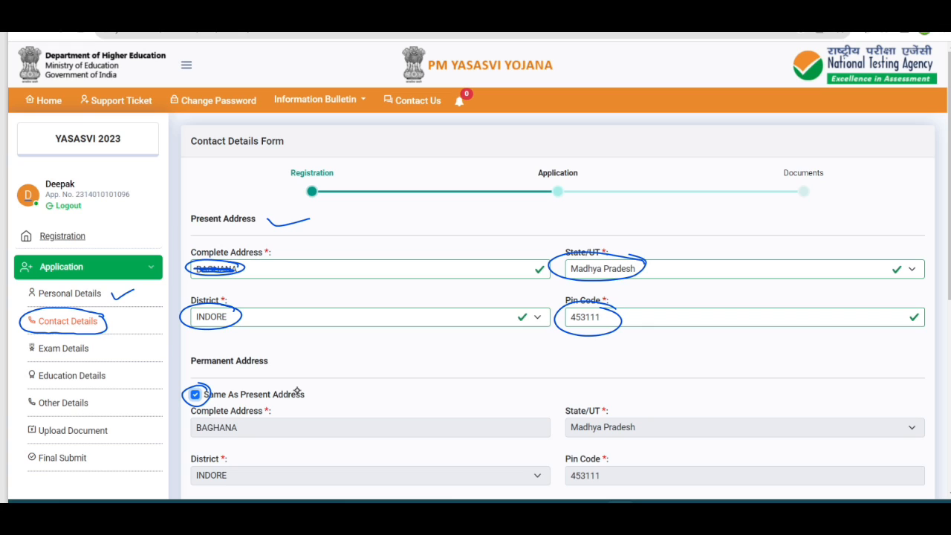
{"action": "left_click_drag", "start_coordinate": [317, 383], "coordinate": [355, 379]}
Step: Circle the permanent pin code and both captcha fields, and strike over the mobile number and email address in the Contact Details Form
{"action": "scroll", "coordinate": [305, 446], "scroll_direction": "down", "scroll_amount": 5}
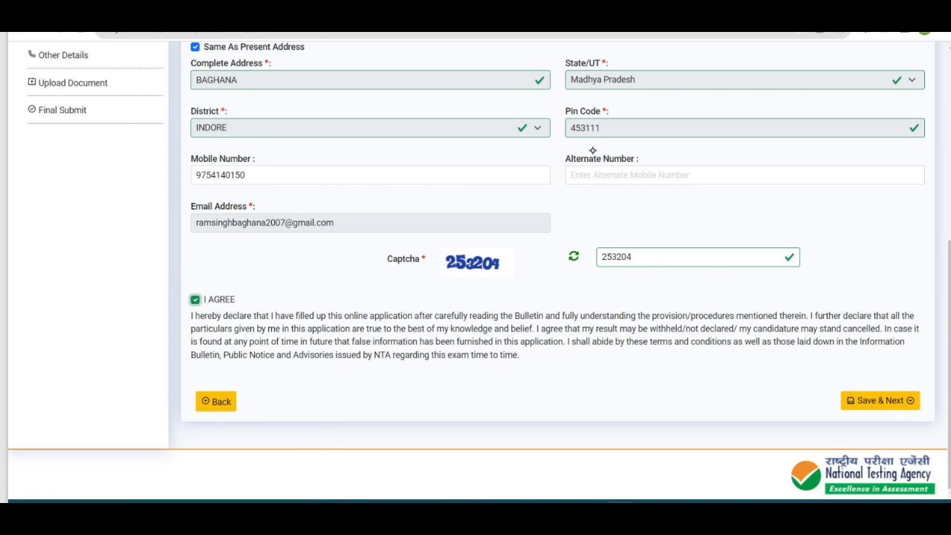
{"action": "mouse_move", "coordinate": [611, 121]}
{"action": "left_mouse_down"}
{"action": "mouse_move", "coordinate": [553, 130]}
{"action": "mouse_move", "coordinate": [594, 114]}
{"action": "left_mouse_up"}
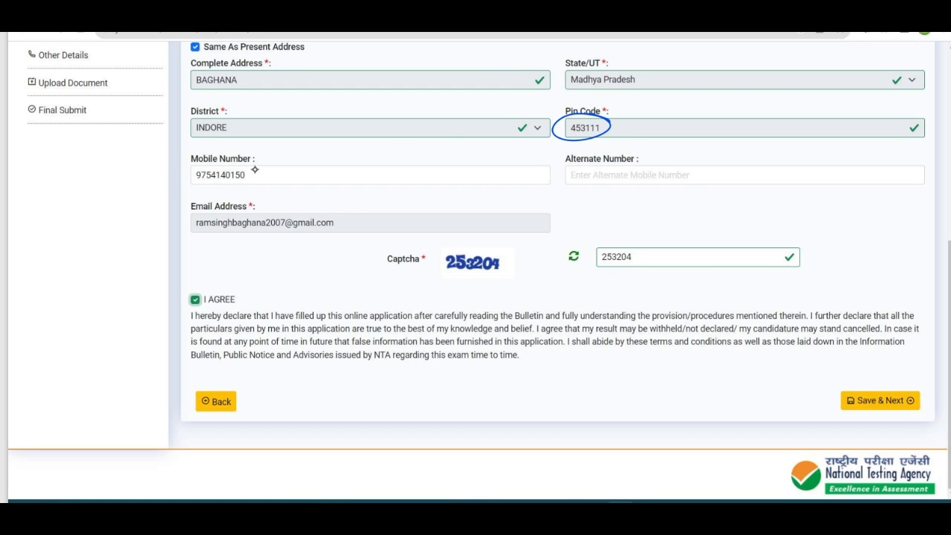
{"action": "mouse_move", "coordinate": [254, 167]}
{"action": "left_mouse_down"}
{"action": "mouse_move", "coordinate": [172, 178]}
{"action": "mouse_move", "coordinate": [242, 175]}
{"action": "left_mouse_up"}
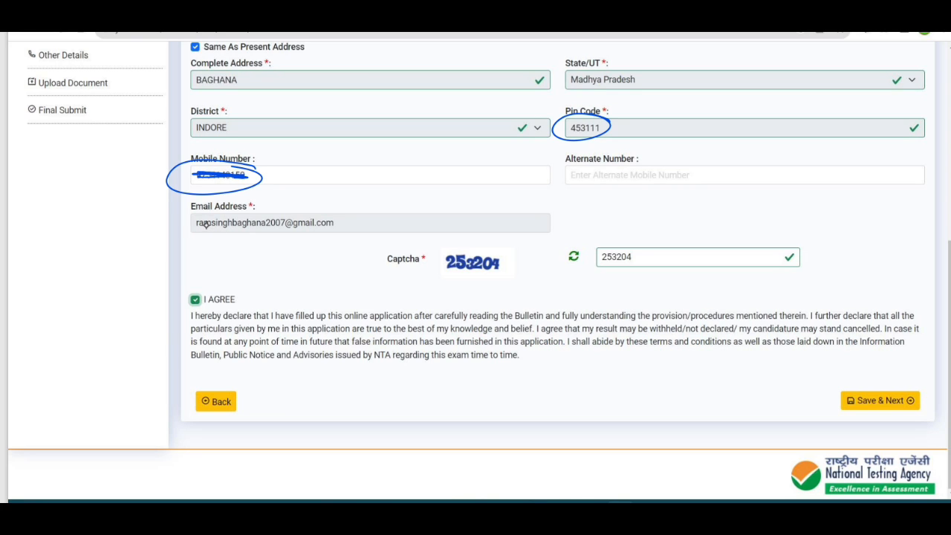
{"action": "mouse_move", "coordinate": [209, 223]}
{"action": "left_mouse_down"}
{"action": "mouse_move", "coordinate": [312, 224]}
{"action": "mouse_move", "coordinate": [195, 223]}
{"action": "mouse_move", "coordinate": [271, 220]}
{"action": "left_mouse_up"}
{"action": "mouse_move", "coordinate": [441, 278]}
{"action": "left_mouse_down"}
{"action": "mouse_move", "coordinate": [470, 281]}
{"action": "mouse_move", "coordinate": [431, 256]}
{"action": "mouse_move", "coordinate": [440, 277]}
{"action": "left_mouse_up"}
{"action": "mouse_move", "coordinate": [642, 256]}
{"action": "left_mouse_down"}
{"action": "mouse_move", "coordinate": [609, 288]}
{"action": "mouse_move", "coordinate": [638, 236]}
{"action": "left_mouse_up"}
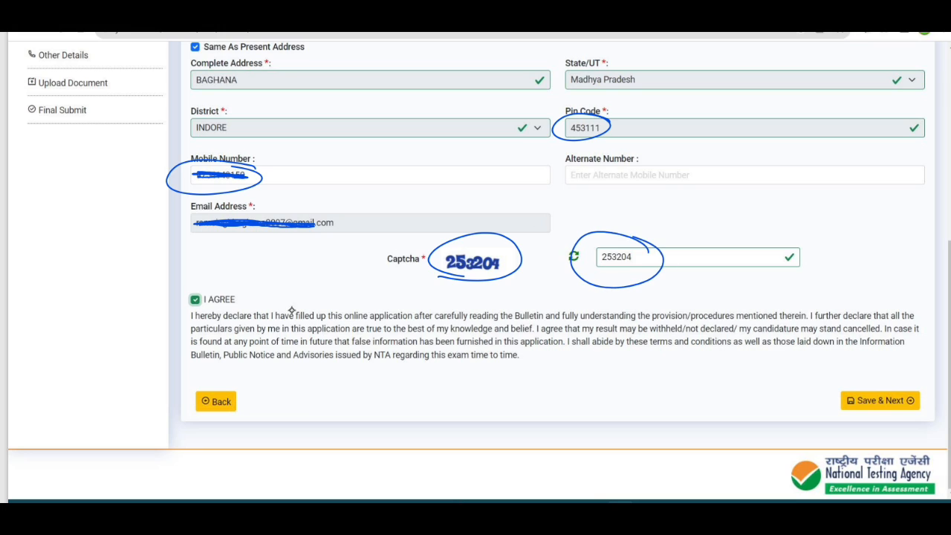
Step: Circle the I AGREE checkbox and Save & Next with the pen, and save the Contact Details Form
{"action": "mouse_move", "coordinate": [211, 288]}
{"action": "left_mouse_down"}
{"action": "mouse_move", "coordinate": [178, 295]}
{"action": "mouse_move", "coordinate": [220, 297]}
{"action": "mouse_move", "coordinate": [190, 307]}
{"action": "left_mouse_up"}
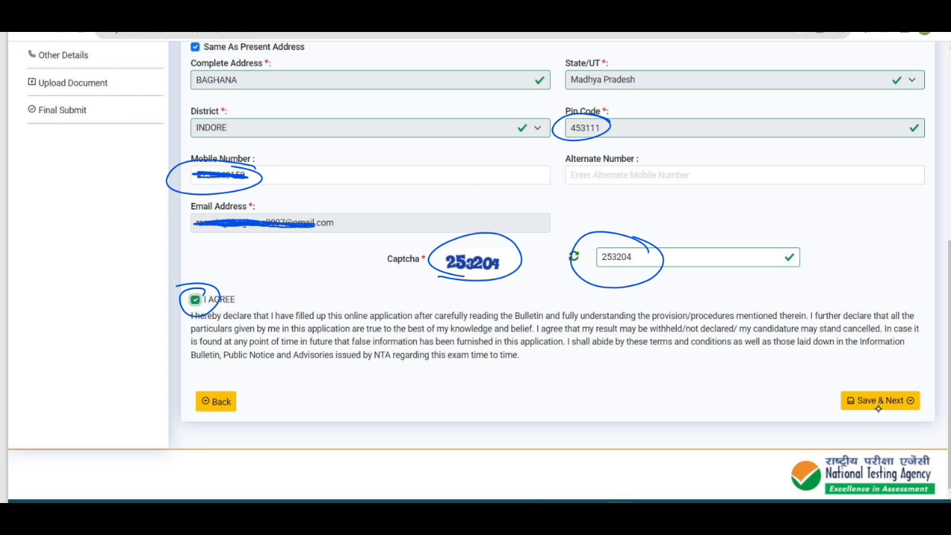
{"action": "mouse_move", "coordinate": [906, 374]}
{"action": "left_mouse_down"}
{"action": "mouse_move", "coordinate": [854, 420]}
{"action": "mouse_move", "coordinate": [904, 374]}
{"action": "left_mouse_up"}
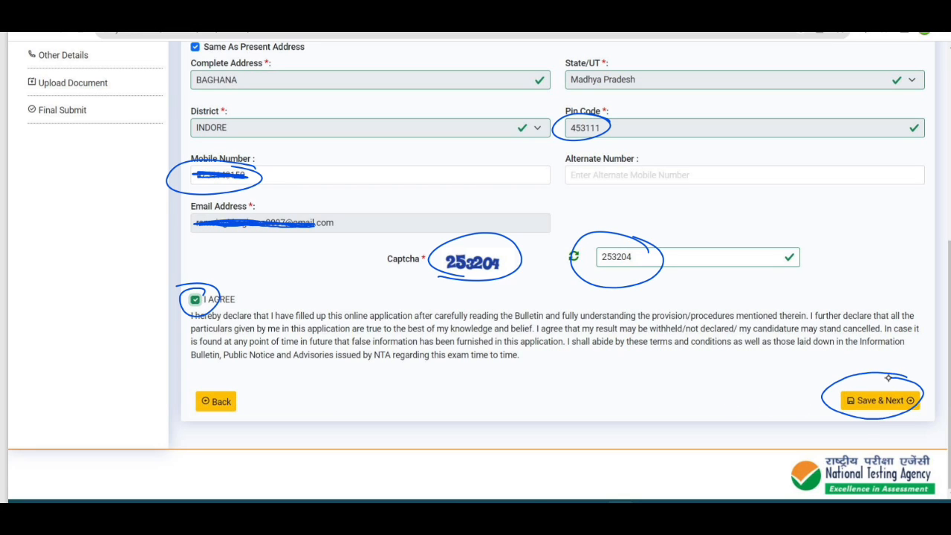
{"action": "left_click", "coordinate": [867, 412]}
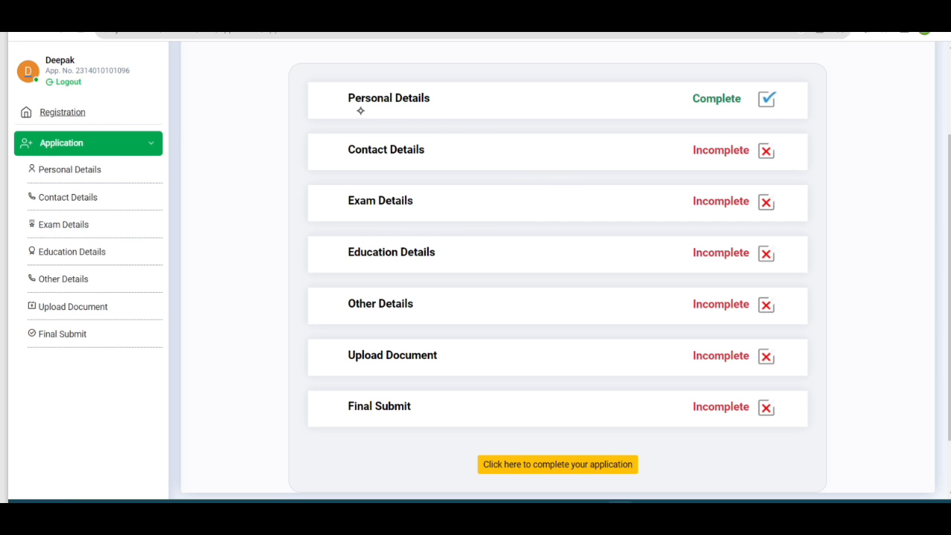
Step: Circle the Personal Details entry and its status in the application overview, and mark the remaining sections from Contact Details to Final Submit
{"action": "mouse_move", "coordinate": [342, 101]}
{"action": "left_mouse_down"}
{"action": "mouse_move", "coordinate": [327, 88]}
{"action": "mouse_move", "coordinate": [343, 108]}
{"action": "left_mouse_up"}
{"action": "mouse_move", "coordinate": [674, 104]}
{"action": "left_mouse_down"}
{"action": "mouse_move", "coordinate": [739, 120]}
{"action": "mouse_move", "coordinate": [661, 103]}
{"action": "left_mouse_up"}
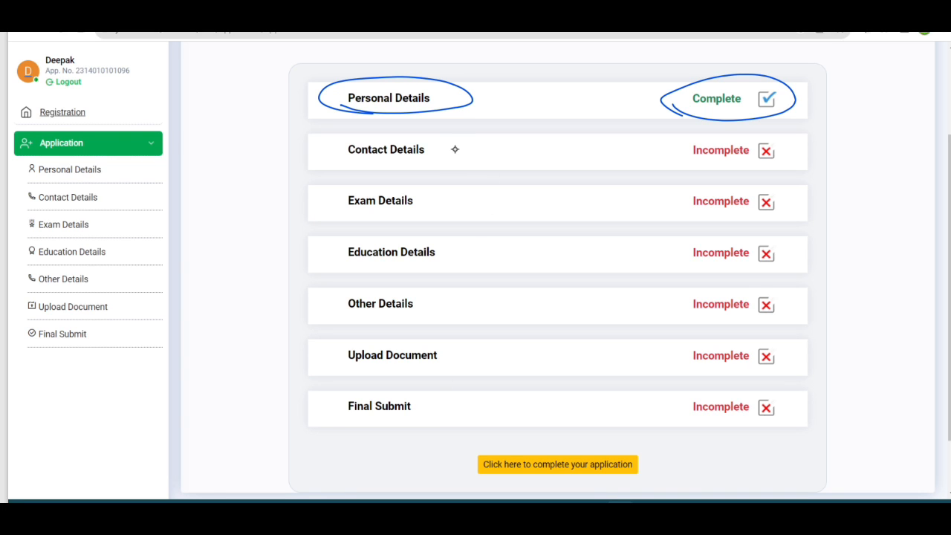
{"action": "left_click_drag", "start_coordinate": [345, 161], "coordinate": [427, 157]}
{"action": "left_click_drag", "start_coordinate": [342, 214], "coordinate": [424, 209]}
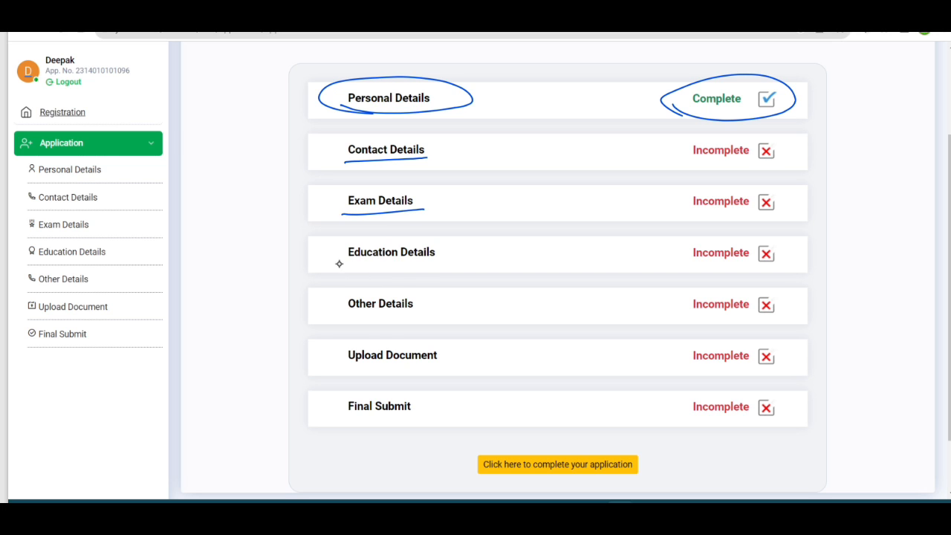
{"action": "left_click_drag", "start_coordinate": [339, 263], "coordinate": [444, 263]}
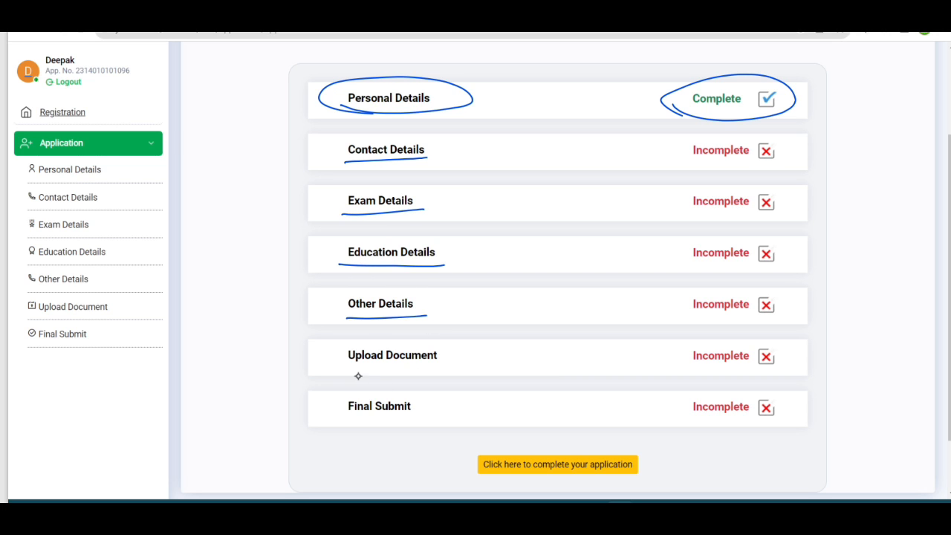
{"action": "left_click_drag", "start_coordinate": [346, 369], "coordinate": [448, 364]}
{"action": "mouse_move", "coordinate": [423, 400]}
{"action": "left_mouse_down"}
{"action": "mouse_move", "coordinate": [319, 411]}
{"action": "mouse_move", "coordinate": [435, 396]}
{"action": "mouse_move", "coordinate": [425, 388]}
{"action": "left_mouse_up"}
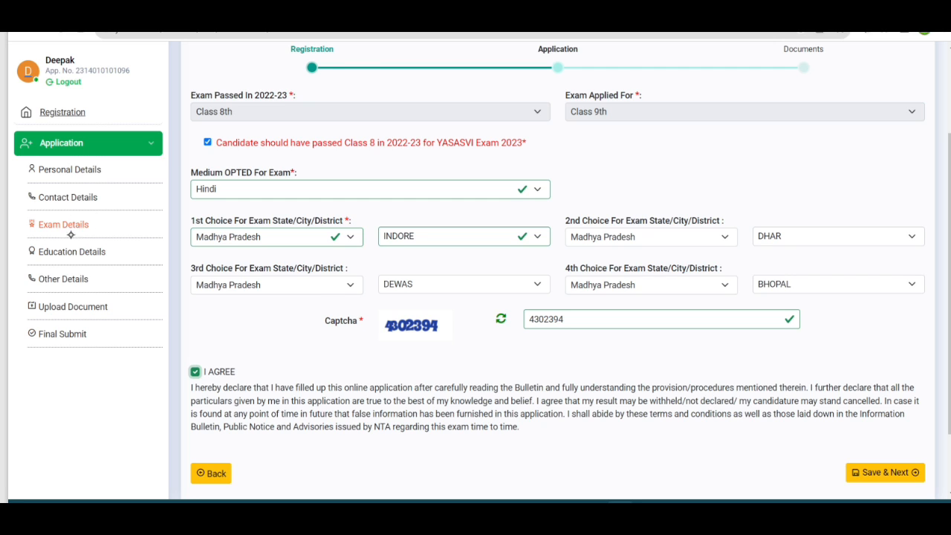
Step: Circle Exam Details, the exam passed and the exam applied for, and handwrite 10th and 11th beside the two class fields
{"action": "mouse_move", "coordinate": [30, 232]}
{"action": "left_mouse_down"}
{"action": "mouse_move", "coordinate": [67, 243]}
{"action": "mouse_move", "coordinate": [106, 217]}
{"action": "mouse_move", "coordinate": [29, 216]}
{"action": "mouse_move", "coordinate": [25, 233]}
{"action": "left_mouse_up"}
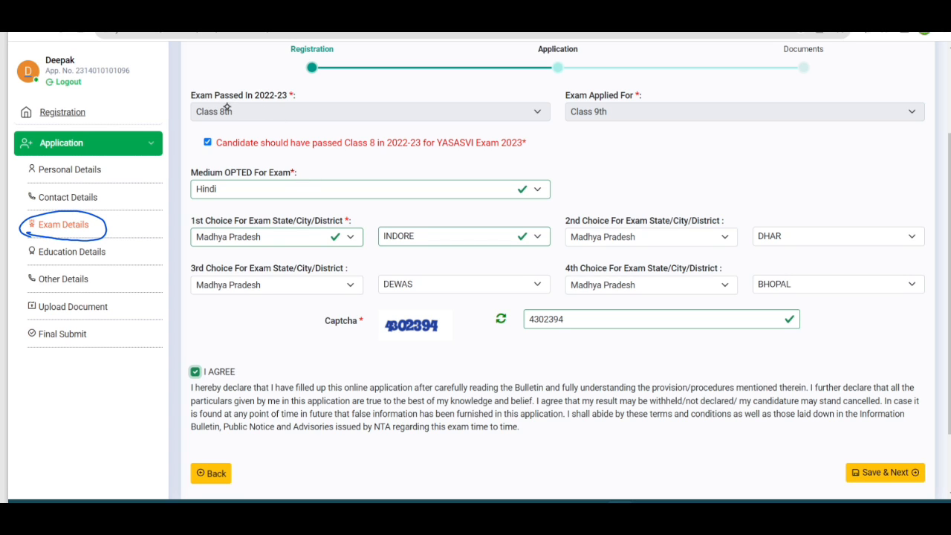
{"action": "mouse_move", "coordinate": [253, 104]}
{"action": "left_mouse_down"}
{"action": "mouse_move", "coordinate": [311, 99]}
{"action": "mouse_move", "coordinate": [256, 76]}
{"action": "mouse_move", "coordinate": [194, 95]}
{"action": "mouse_move", "coordinate": [253, 103]}
{"action": "mouse_move", "coordinate": [189, 113]}
{"action": "mouse_move", "coordinate": [236, 124]}
{"action": "mouse_move", "coordinate": [241, 106]}
{"action": "left_mouse_up"}
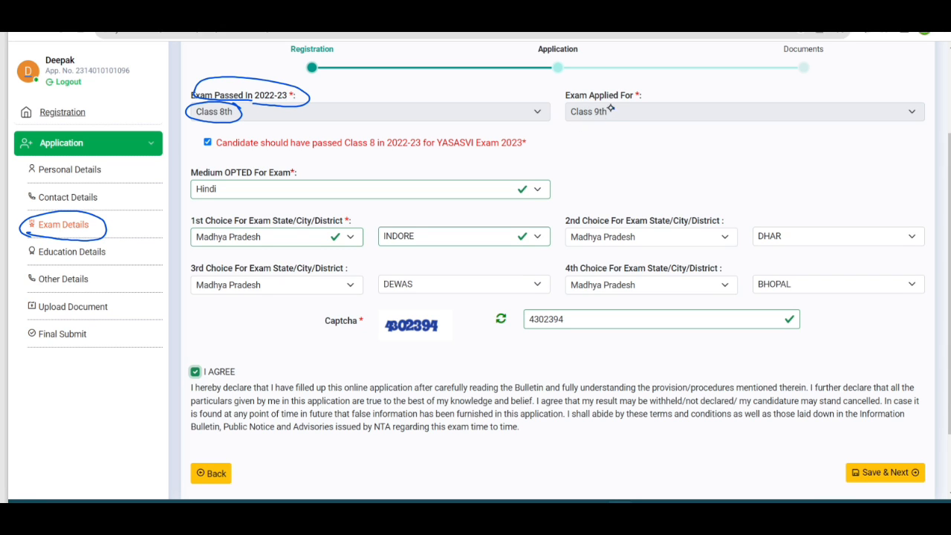
{"action": "left_click_drag", "start_coordinate": [610, 108], "coordinate": [594, 104]}
{"action": "mouse_move", "coordinate": [646, 110]}
{"action": "left_mouse_down"}
{"action": "mouse_move", "coordinate": [646, 121]}
{"action": "mouse_move", "coordinate": [682, 115]}
{"action": "left_mouse_up"}
{"action": "mouse_move", "coordinate": [332, 105]}
{"action": "left_mouse_down"}
{"action": "mouse_move", "coordinate": [332, 121]}
{"action": "mouse_move", "coordinate": [359, 116]}
{"action": "left_mouse_up"}
{"action": "left_click_drag", "start_coordinate": [353, 110], "coordinate": [382, 116]}
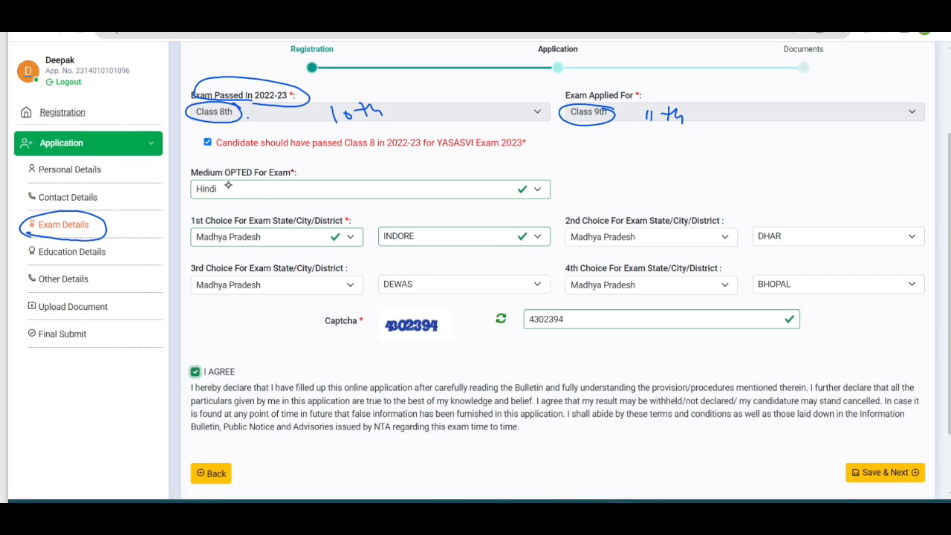
Step: Circle the Hindi exam medium, the first-choice state Madhya Pradesh and city Indore, and the second-choice state
{"action": "mouse_move", "coordinate": [227, 185]}
{"action": "left_mouse_down"}
{"action": "mouse_move", "coordinate": [190, 177]}
{"action": "mouse_move", "coordinate": [223, 201]}
{"action": "mouse_move", "coordinate": [233, 186]}
{"action": "left_mouse_up"}
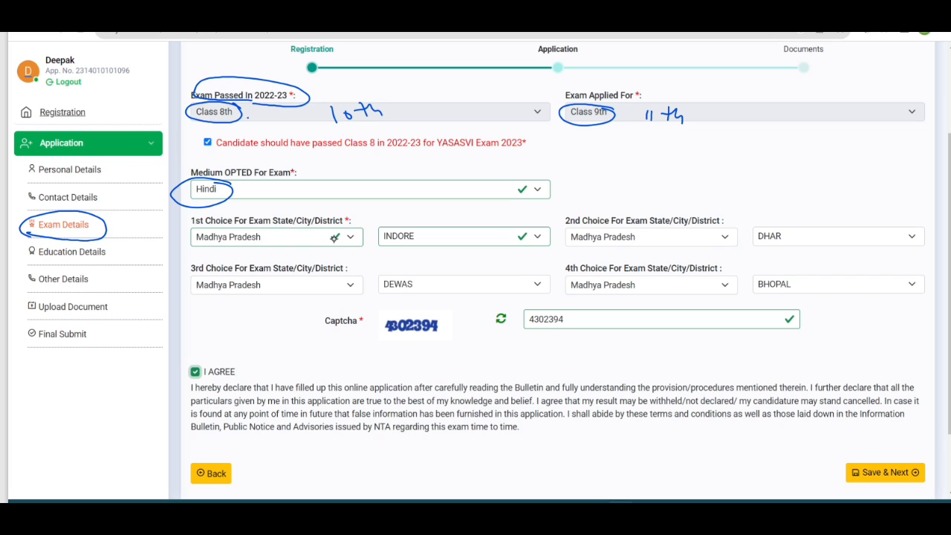
{"action": "mouse_move", "coordinate": [276, 230]}
{"action": "left_mouse_down"}
{"action": "mouse_move", "coordinate": [172, 240]}
{"action": "mouse_move", "coordinate": [276, 230]}
{"action": "left_mouse_up"}
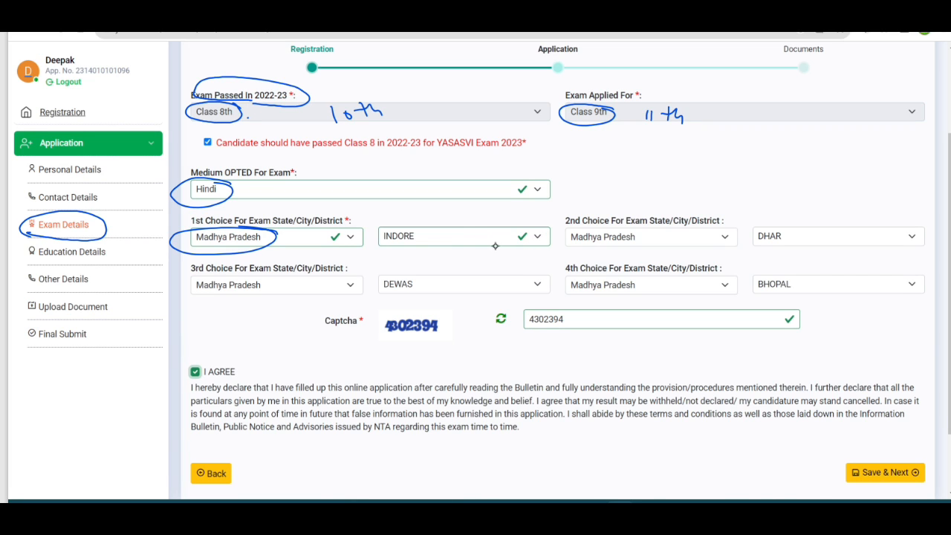
{"action": "mouse_move", "coordinate": [439, 237]}
{"action": "left_mouse_down"}
{"action": "mouse_move", "coordinate": [388, 220]}
{"action": "mouse_move", "coordinate": [445, 235]}
{"action": "left_mouse_up"}
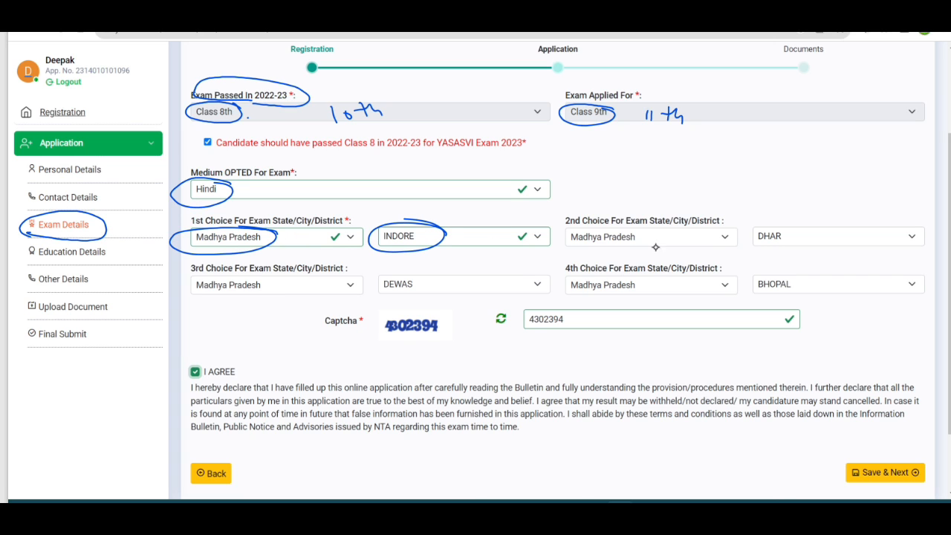
{"action": "mouse_move", "coordinate": [643, 220]}
{"action": "left_mouse_down"}
{"action": "mouse_move", "coordinate": [533, 236]}
{"action": "mouse_move", "coordinate": [597, 217]}
{"action": "left_mouse_up"}
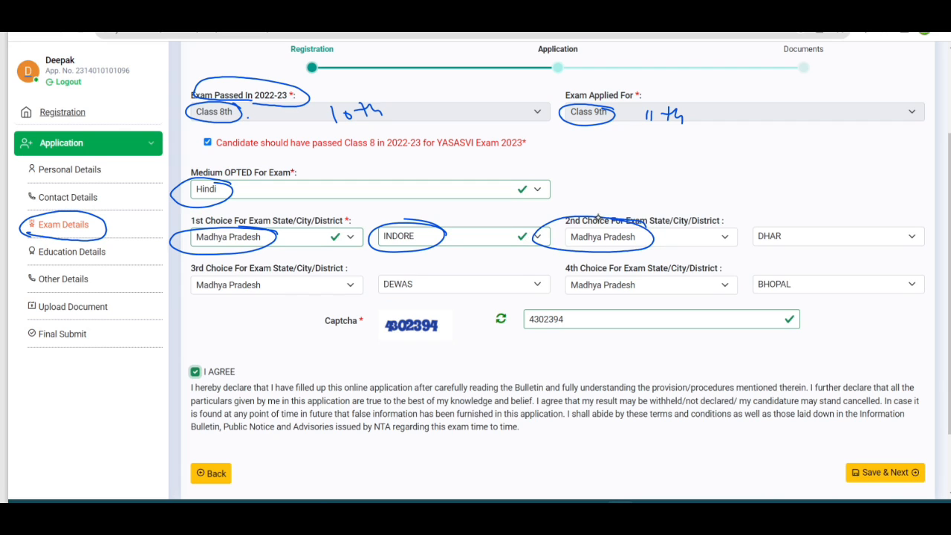
Step: Circle the exam cities Dhar, Dewas and Bhopal and the third-choice state, and add pen marks beside Indore and Dhar
{"action": "mouse_move", "coordinate": [803, 223]}
{"action": "left_mouse_down"}
{"action": "mouse_move", "coordinate": [815, 238]}
{"action": "mouse_move", "coordinate": [765, 208]}
{"action": "left_mouse_up"}
{"action": "mouse_move", "coordinate": [439, 220]}
{"action": "left_mouse_down"}
{"action": "mouse_move", "coordinate": [450, 229]}
{"action": "mouse_move", "coordinate": [505, 205]}
{"action": "left_mouse_up"}
{"action": "left_click_drag", "start_coordinate": [774, 206], "coordinate": [818, 214]}
{"action": "mouse_move", "coordinate": [379, 297]}
{"action": "left_mouse_down"}
{"action": "mouse_move", "coordinate": [446, 286]}
{"action": "mouse_move", "coordinate": [382, 304]}
{"action": "left_mouse_up"}
{"action": "left_click_drag", "start_coordinate": [744, 296], "coordinate": [780, 297]}
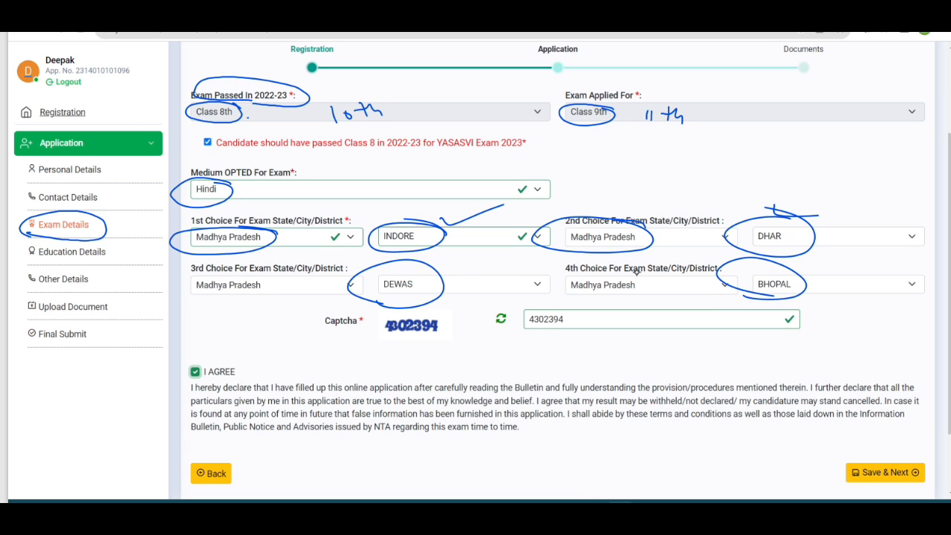
{"action": "mouse_move", "coordinate": [274, 276]}
{"action": "left_mouse_down"}
{"action": "mouse_move", "coordinate": [251, 261]}
{"action": "mouse_move", "coordinate": [295, 291]}
{"action": "mouse_move", "coordinate": [190, 264]}
{"action": "left_mouse_up"}
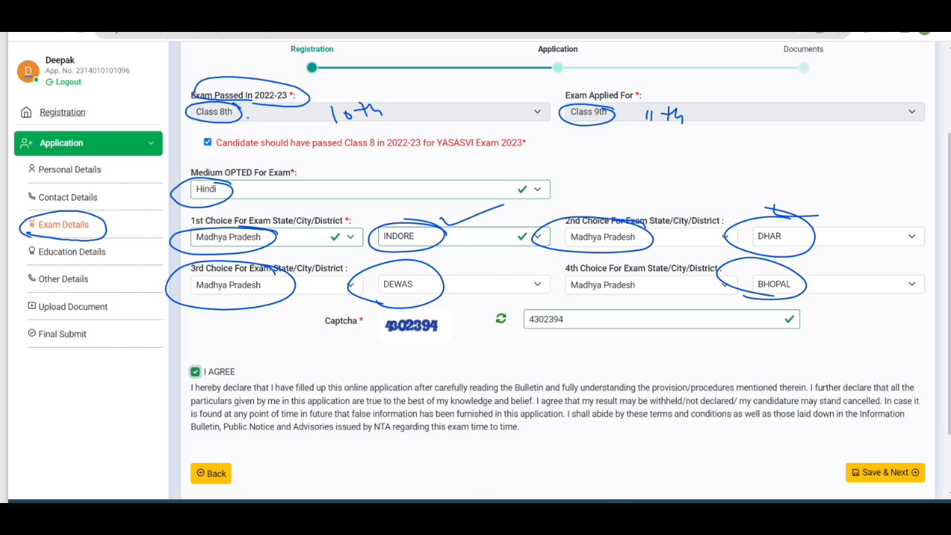
Step: Circle the captcha fields, I AGREE and Save & Next with the pen, save the exam details and dismiss the confirmation
{"action": "mouse_move", "coordinate": [378, 343]}
{"action": "left_mouse_down"}
{"action": "mouse_move", "coordinate": [467, 331]}
{"action": "mouse_move", "coordinate": [361, 339]}
{"action": "mouse_move", "coordinate": [401, 343]}
{"action": "left_mouse_up"}
{"action": "mouse_move", "coordinate": [590, 309]}
{"action": "left_mouse_down"}
{"action": "mouse_move", "coordinate": [550, 351]}
{"action": "mouse_move", "coordinate": [594, 311]}
{"action": "left_mouse_up"}
{"action": "left_click_drag", "start_coordinate": [209, 360], "coordinate": [150, 374]}
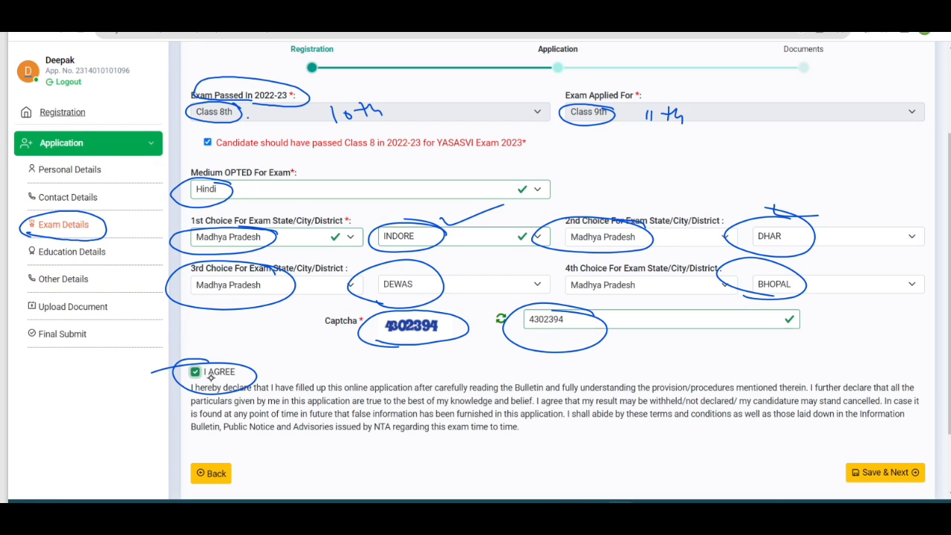
{"action": "mouse_move", "coordinate": [853, 479]}
{"action": "left_mouse_down"}
{"action": "mouse_move", "coordinate": [860, 491]}
{"action": "mouse_move", "coordinate": [940, 479]}
{"action": "mouse_move", "coordinate": [873, 446]}
{"action": "mouse_move", "coordinate": [840, 484]}
{"action": "left_mouse_up"}
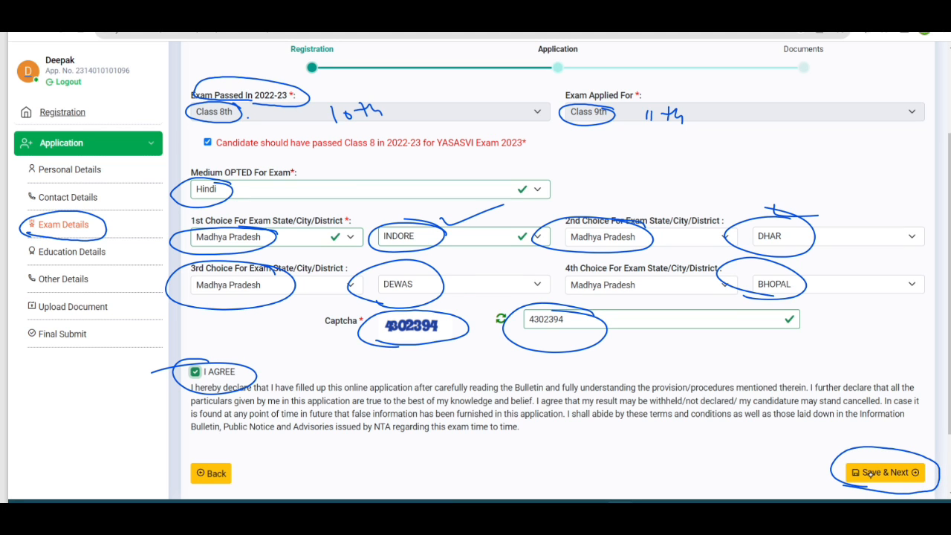
{"action": "left_click", "coordinate": [871, 473]}
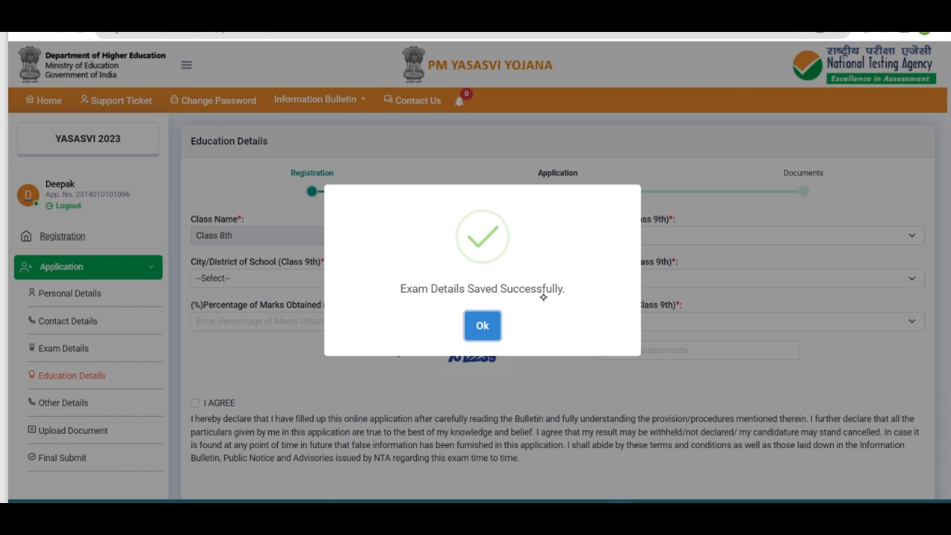
{"action": "left_click", "coordinate": [489, 328]}
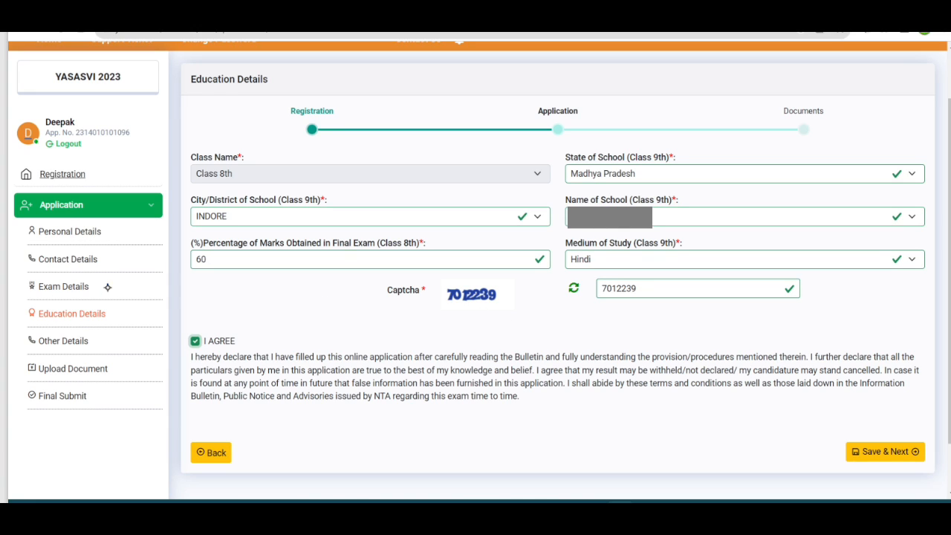
Step: Tick off the Personal, Contact and Exam Details sections with the pen and circle Education Details
{"action": "mouse_move", "coordinate": [106, 285]}
{"action": "left_mouse_down"}
{"action": "mouse_move", "coordinate": [124, 283]}
{"action": "mouse_move", "coordinate": [135, 228]}
{"action": "left_mouse_up"}
{"action": "mouse_move", "coordinate": [113, 308]}
{"action": "left_mouse_down"}
{"action": "mouse_move", "coordinate": [58, 297]}
{"action": "mouse_move", "coordinate": [14, 309]}
{"action": "mouse_move", "coordinate": [83, 325]}
{"action": "mouse_move", "coordinate": [113, 308]}
{"action": "left_mouse_up"}
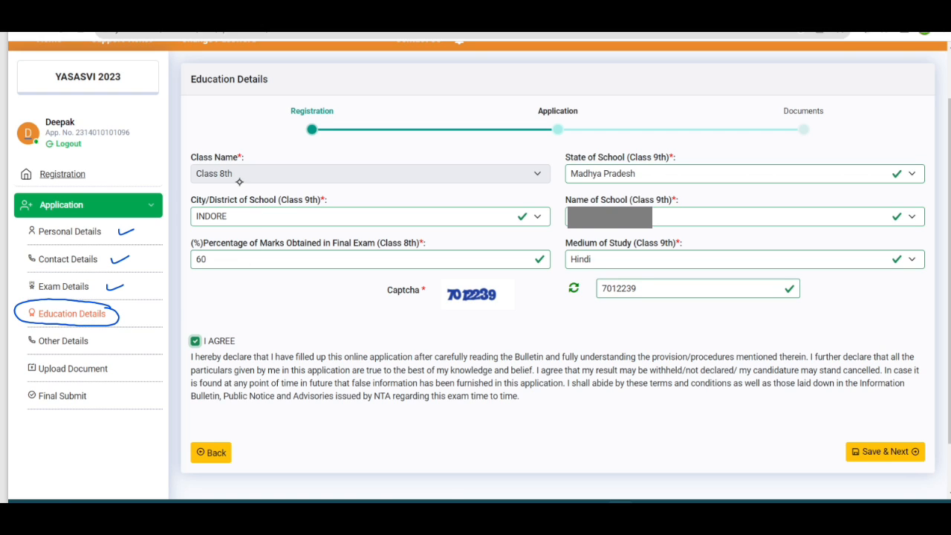
Step: Circle Class 8th, Madhya Pradesh and 9th in the school-state label with the pen, tick Class 8th, write 10th beside it and underline the state
{"action": "mouse_move", "coordinate": [201, 181]}
{"action": "left_mouse_down"}
{"action": "mouse_move", "coordinate": [245, 168]}
{"action": "mouse_move", "coordinate": [190, 173]}
{"action": "mouse_move", "coordinate": [205, 180]}
{"action": "left_mouse_up"}
{"action": "mouse_move", "coordinate": [641, 173]}
{"action": "left_mouse_down"}
{"action": "mouse_move", "coordinate": [630, 162]}
{"action": "mouse_move", "coordinate": [559, 175]}
{"action": "mouse_move", "coordinate": [646, 179]}
{"action": "mouse_move", "coordinate": [643, 171]}
{"action": "left_mouse_up"}
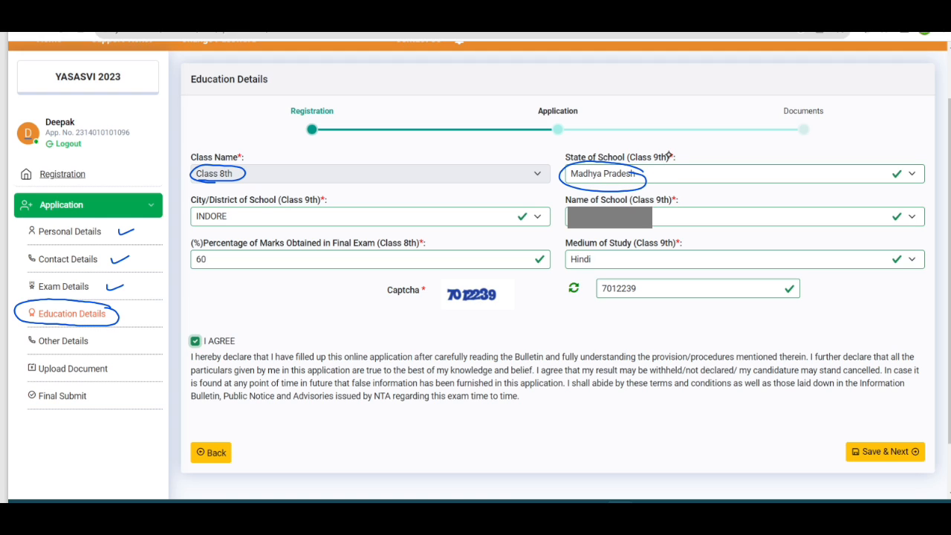
{"action": "left_click_drag", "start_coordinate": [245, 166], "coordinate": [288, 146]}
{"action": "mouse_move", "coordinate": [657, 152]}
{"action": "left_mouse_down"}
{"action": "mouse_move", "coordinate": [679, 153]}
{"action": "mouse_move", "coordinate": [656, 141]}
{"action": "left_mouse_up"}
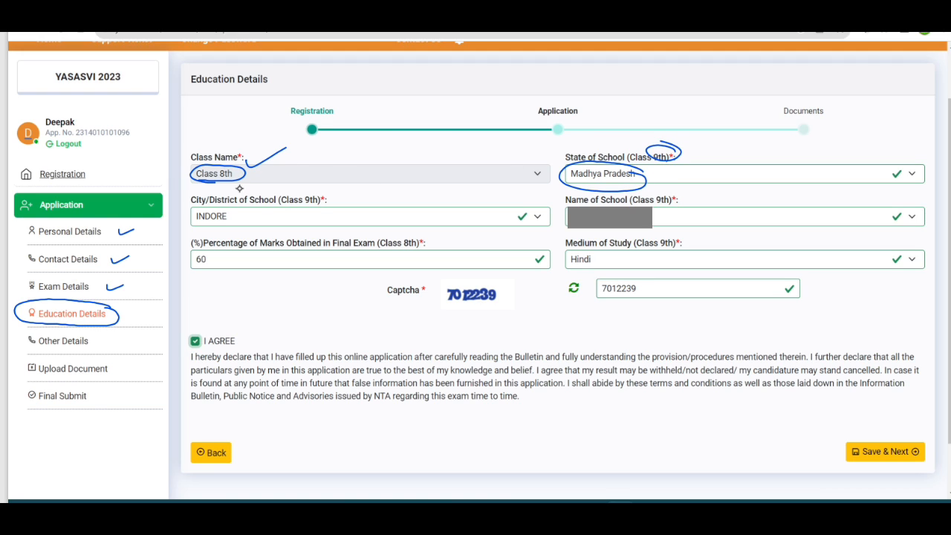
{"action": "left_click_drag", "start_coordinate": [265, 170], "coordinate": [263, 180]}
{"action": "mouse_move", "coordinate": [270, 170]}
{"action": "left_mouse_down"}
{"action": "mouse_move", "coordinate": [268, 180]}
{"action": "mouse_move", "coordinate": [285, 175]}
{"action": "mouse_move", "coordinate": [272, 170]}
{"action": "left_mouse_up"}
{"action": "left_click_drag", "start_coordinate": [574, 182], "coordinate": [643, 182]}
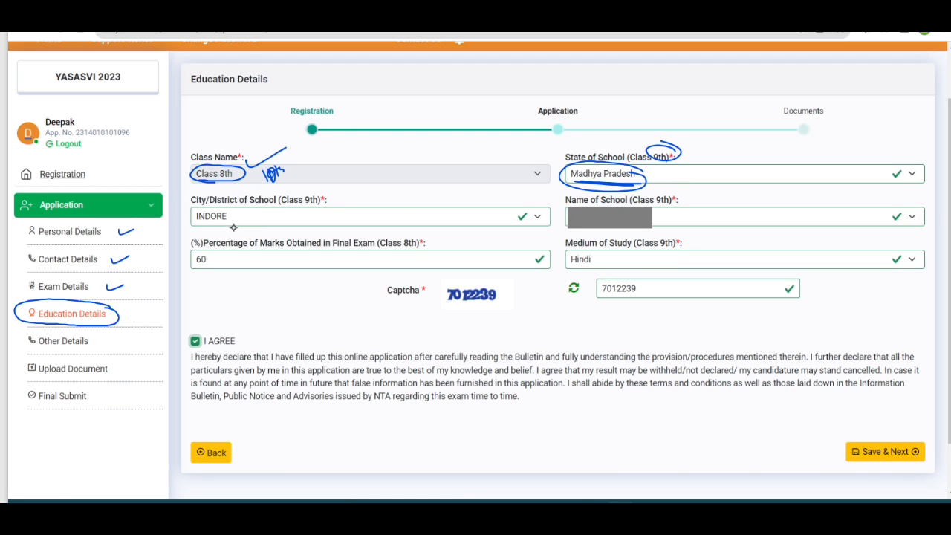
Step: Circle INDORE, Class 9th in the school-name label and the 60 percent marks with the pen, and write 9th and 11th above the fields
{"action": "left_click_drag", "start_coordinate": [222, 208], "coordinate": [249, 210]}
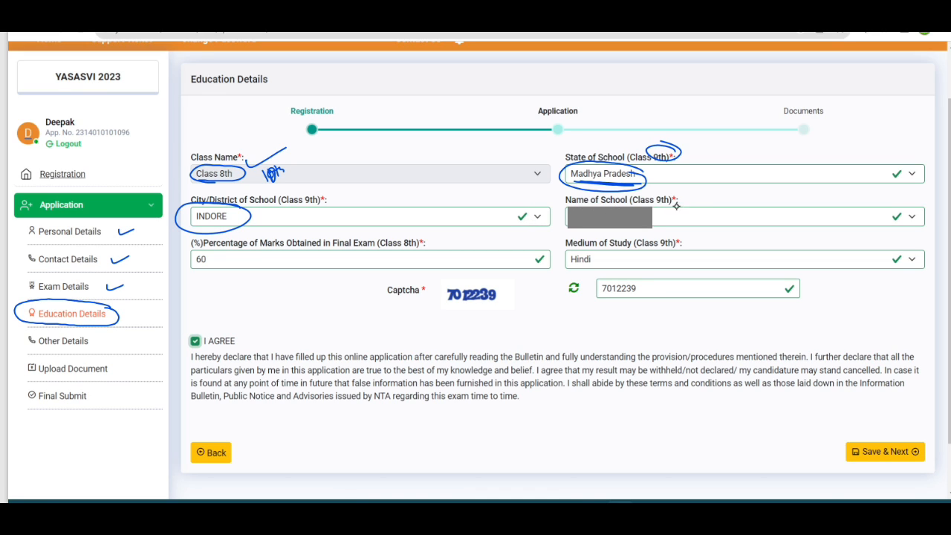
{"action": "mouse_move", "coordinate": [677, 190]}
{"action": "left_mouse_down"}
{"action": "mouse_move", "coordinate": [629, 193]}
{"action": "mouse_move", "coordinate": [686, 205]}
{"action": "mouse_move", "coordinate": [682, 192]}
{"action": "left_mouse_up"}
{"action": "mouse_move", "coordinate": [424, 142]}
{"action": "left_mouse_down"}
{"action": "mouse_move", "coordinate": [420, 155]}
{"action": "mouse_move", "coordinate": [453, 153]}
{"action": "left_mouse_up"}
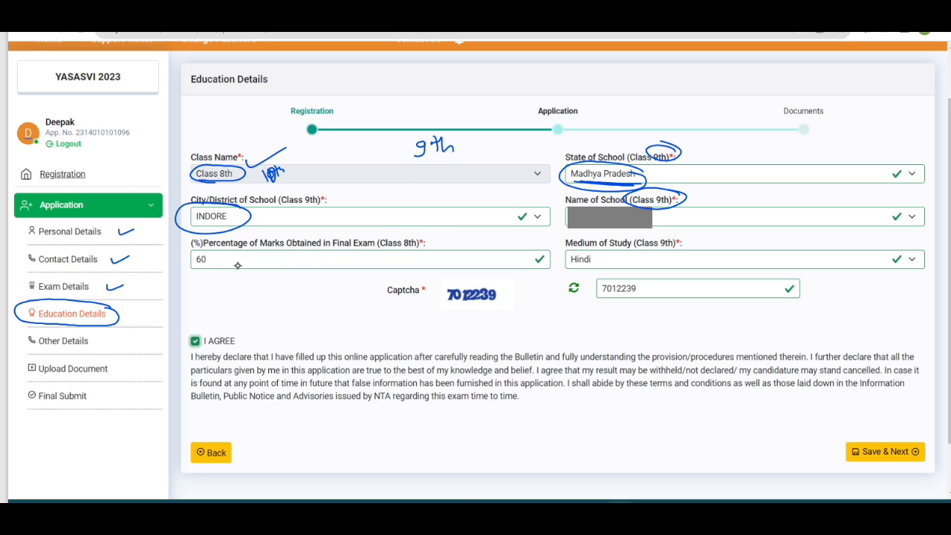
{"action": "mouse_move", "coordinate": [216, 257]}
{"action": "left_mouse_down"}
{"action": "mouse_move", "coordinate": [189, 275]}
{"action": "mouse_move", "coordinate": [223, 260]}
{"action": "left_mouse_up"}
{"action": "left_click_drag", "start_coordinate": [436, 172], "coordinate": [444, 190]}
{"action": "mouse_move", "coordinate": [456, 167]}
{"action": "left_mouse_down"}
{"action": "mouse_move", "coordinate": [461, 185]}
{"action": "mouse_move", "coordinate": [463, 175]}
{"action": "mouse_move", "coordinate": [473, 187]}
{"action": "left_mouse_up"}
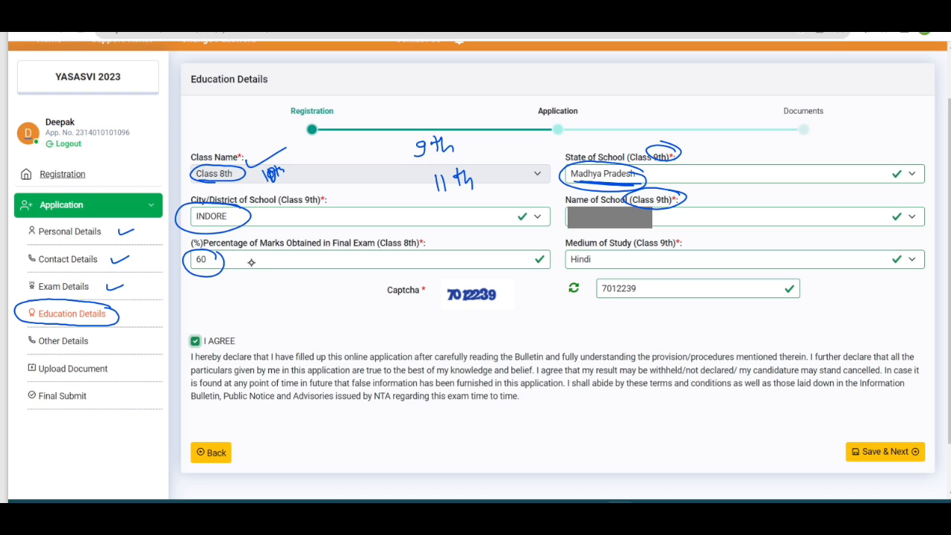
Step: Circle the Hindi medium of study and add a tick and an arrow beside the marks percentage and a small mark beside Hindi
{"action": "left_click_drag", "start_coordinate": [253, 262], "coordinate": [273, 263]}
{"action": "mouse_move", "coordinate": [602, 254]}
{"action": "left_mouse_down"}
{"action": "mouse_move", "coordinate": [559, 266]}
{"action": "mouse_move", "coordinate": [606, 251]}
{"action": "left_mouse_up"}
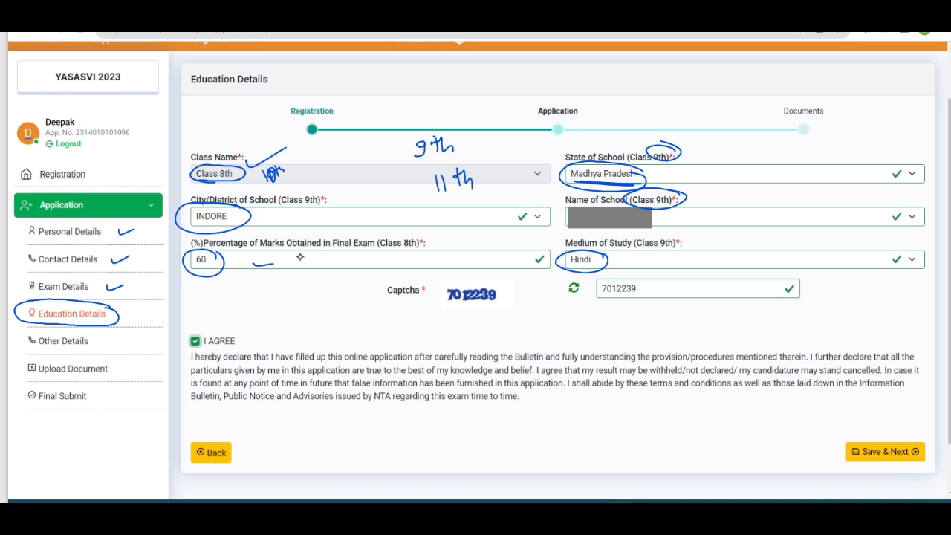
{"action": "left_click_drag", "start_coordinate": [300, 260], "coordinate": [316, 265]}
{"action": "left_click_drag", "start_coordinate": [621, 264], "coordinate": [632, 260]}
Step: Circle the captcha fields, I AGREE and Save & Next with the pen, save the education details and dismiss the confirmation
{"action": "mouse_move", "coordinate": [443, 306]}
{"action": "left_mouse_down"}
{"action": "mouse_move", "coordinate": [519, 283]}
{"action": "mouse_move", "coordinate": [446, 311]}
{"action": "left_mouse_up"}
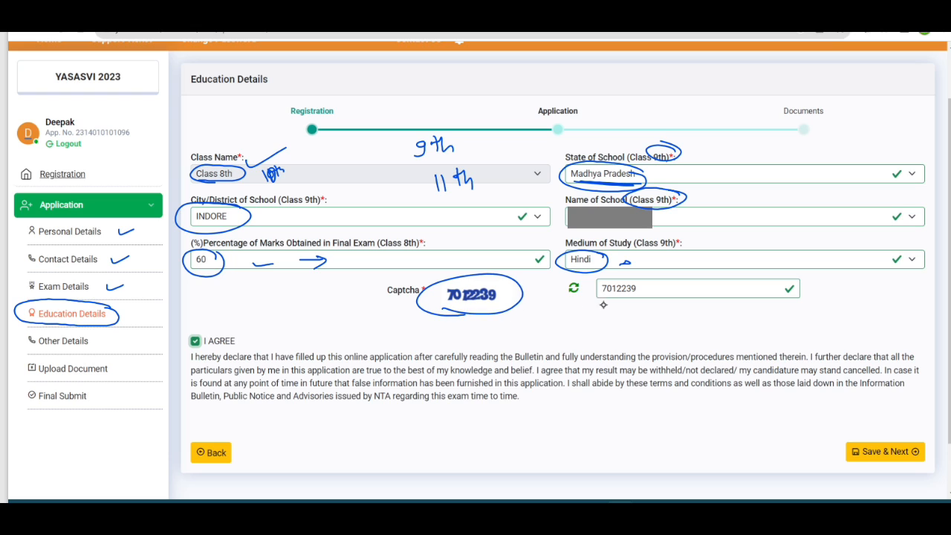
{"action": "mouse_move", "coordinate": [594, 297]}
{"action": "left_mouse_down"}
{"action": "mouse_move", "coordinate": [646, 286]}
{"action": "mouse_move", "coordinate": [614, 310]}
{"action": "left_mouse_up"}
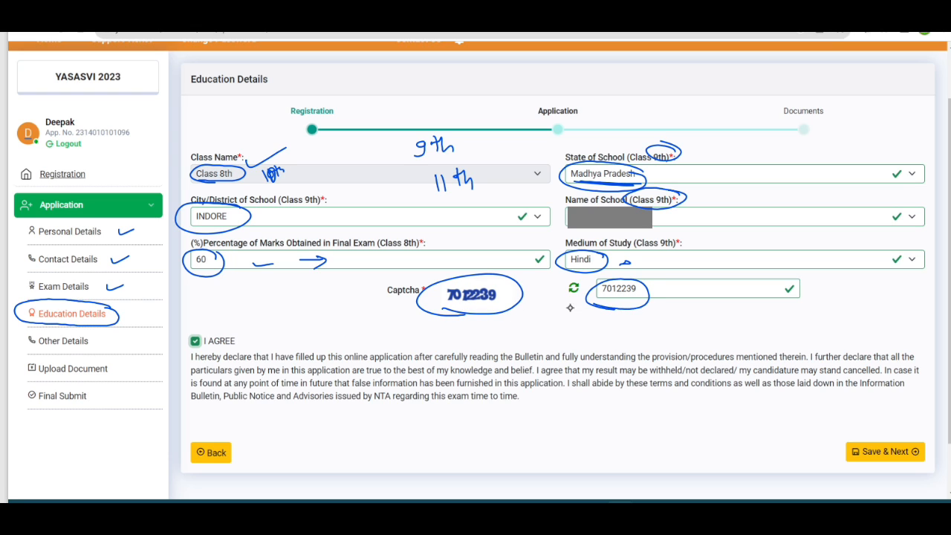
{"action": "left_click_drag", "start_coordinate": [188, 355], "coordinate": [171, 358]}
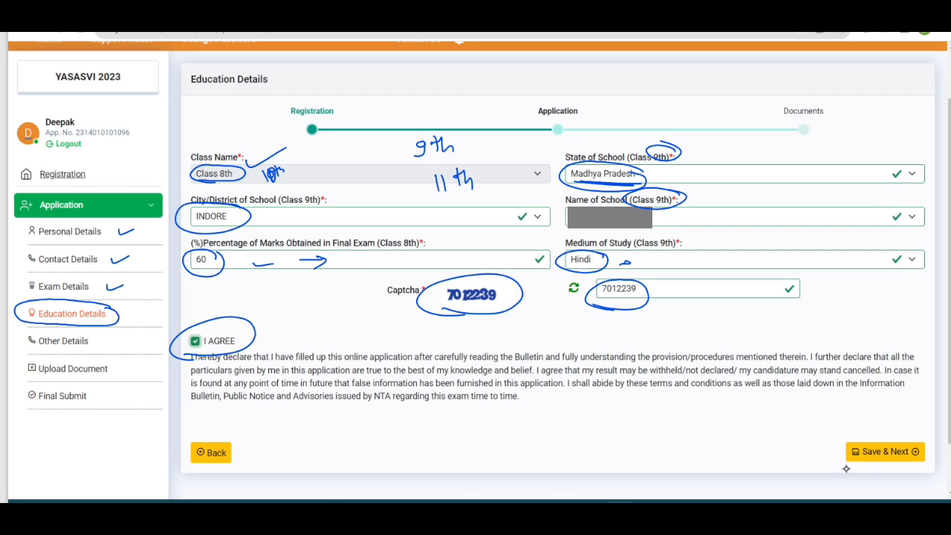
{"action": "mouse_move", "coordinate": [844, 466]}
{"action": "left_mouse_down"}
{"action": "mouse_move", "coordinate": [893, 465]}
{"action": "mouse_move", "coordinate": [935, 443]}
{"action": "mouse_move", "coordinate": [834, 449]}
{"action": "mouse_move", "coordinate": [831, 458]}
{"action": "left_mouse_up"}
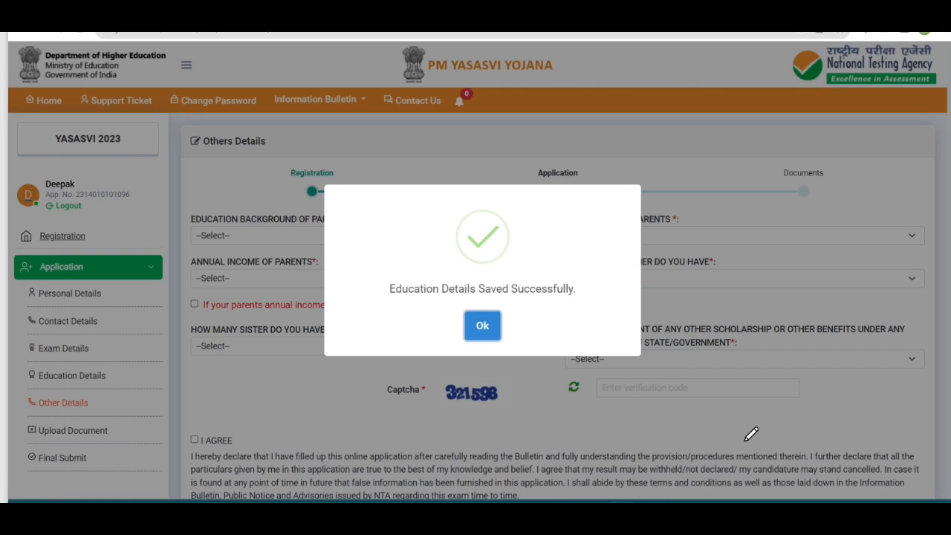
{"action": "left_click", "coordinate": [481, 326]}
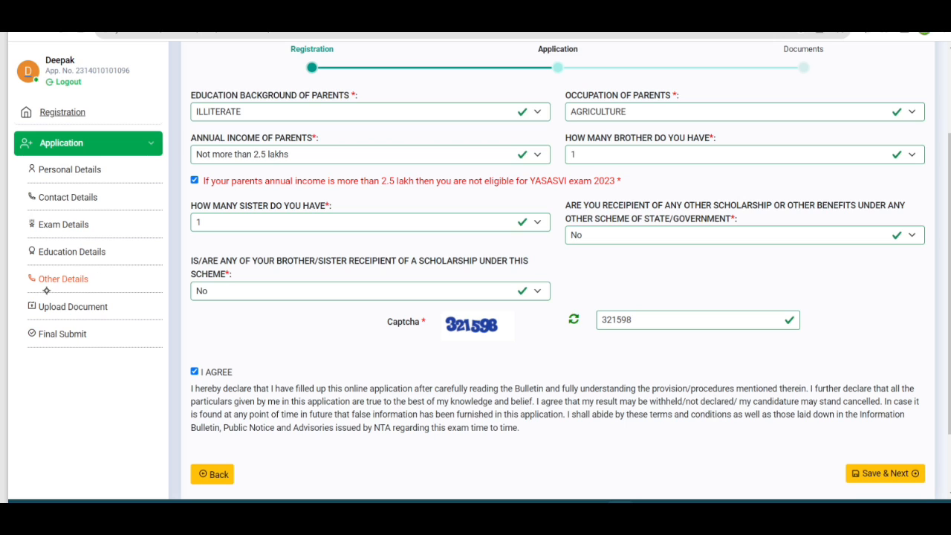
Step: Circle Other Details, ILLITERATE, AGRICULTURE, the income option Not more than 2.5 lakhs, and the brother and sister counts with the pen
{"action": "mouse_move", "coordinate": [33, 289]}
{"action": "left_mouse_down"}
{"action": "mouse_move", "coordinate": [78, 292]}
{"action": "mouse_move", "coordinate": [95, 269]}
{"action": "mouse_move", "coordinate": [37, 263]}
{"action": "mouse_move", "coordinate": [30, 288]}
{"action": "left_mouse_up"}
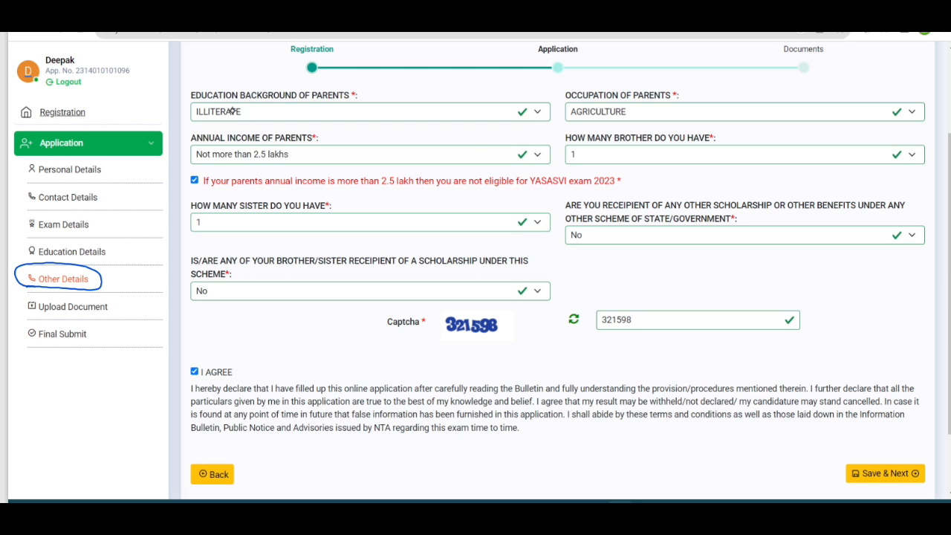
{"action": "mouse_move", "coordinate": [252, 110]}
{"action": "left_mouse_down"}
{"action": "mouse_move", "coordinate": [235, 102]}
{"action": "mouse_move", "coordinate": [179, 121]}
{"action": "mouse_move", "coordinate": [251, 112]}
{"action": "left_mouse_up"}
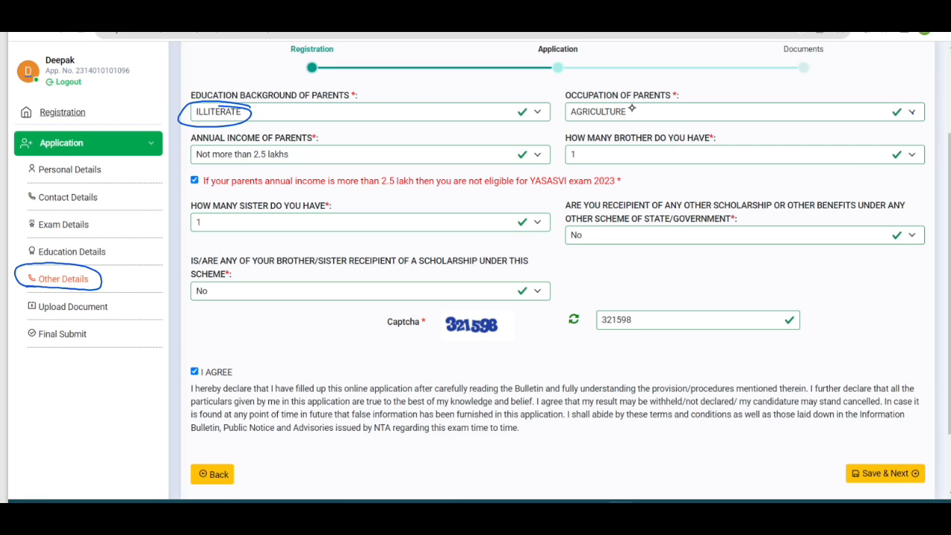
{"action": "mouse_move", "coordinate": [627, 105]}
{"action": "left_mouse_down"}
{"action": "mouse_move", "coordinate": [571, 99]}
{"action": "mouse_move", "coordinate": [605, 126]}
{"action": "mouse_move", "coordinate": [633, 113]}
{"action": "mouse_move", "coordinate": [625, 102]}
{"action": "left_mouse_up"}
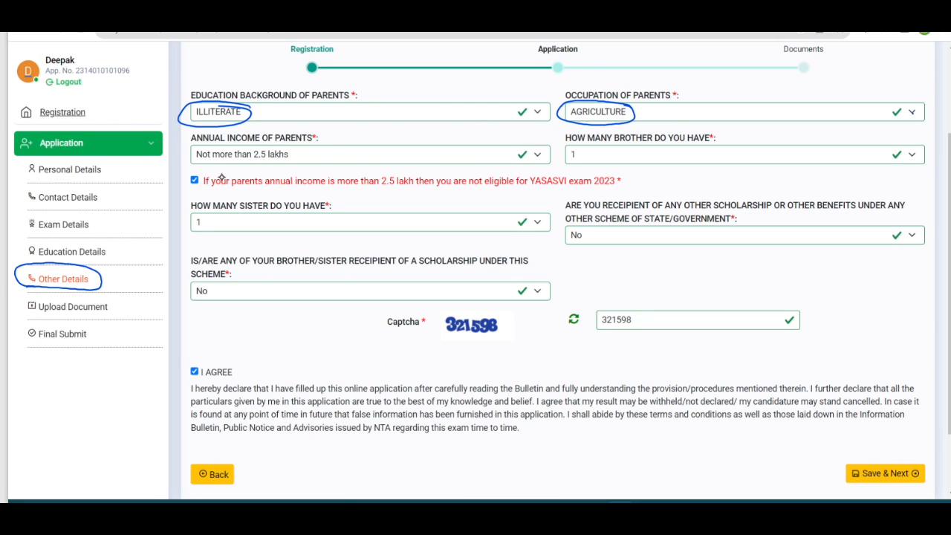
{"action": "mouse_move", "coordinate": [195, 164]}
{"action": "left_mouse_down"}
{"action": "mouse_move", "coordinate": [286, 172]}
{"action": "mouse_move", "coordinate": [231, 139]}
{"action": "mouse_move", "coordinate": [186, 162]}
{"action": "left_mouse_up"}
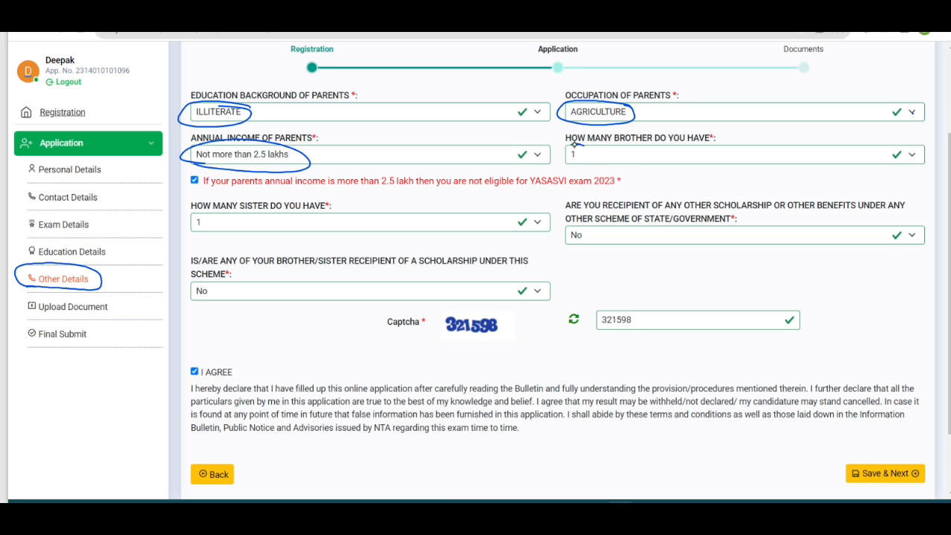
{"action": "left_click_drag", "start_coordinate": [573, 145], "coordinate": [578, 146]}
{"action": "mouse_move", "coordinate": [215, 212]}
{"action": "left_mouse_down"}
{"action": "mouse_move", "coordinate": [195, 239]}
{"action": "mouse_move", "coordinate": [227, 223]}
{"action": "left_mouse_up"}
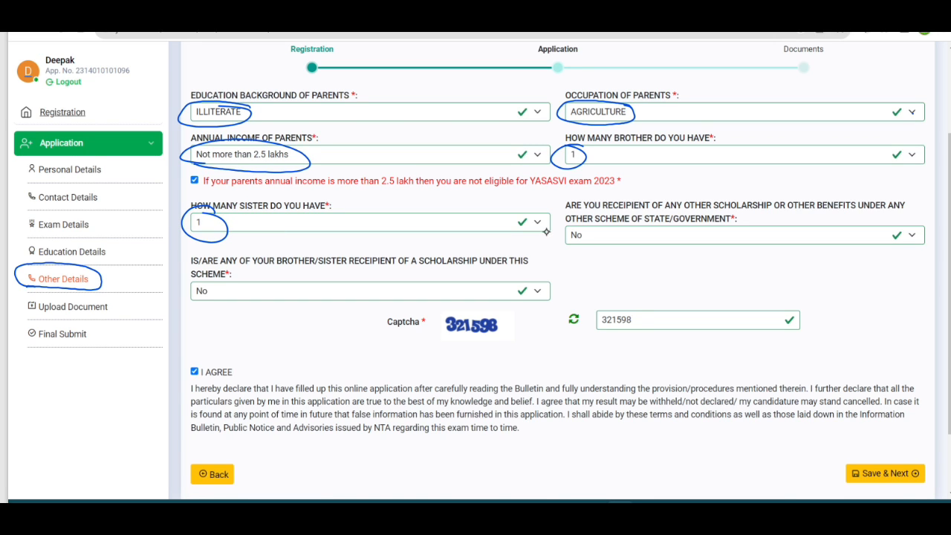
Step: Circle the dropdown arrows for sisters, parents' education, annual income and other scholarships, plus both No answers about scholarships
{"action": "mouse_move", "coordinate": [539, 231]}
{"action": "left_mouse_down"}
{"action": "mouse_move", "coordinate": [550, 221]}
{"action": "mouse_move", "coordinate": [532, 216]}
{"action": "mouse_move", "coordinate": [541, 234]}
{"action": "mouse_move", "coordinate": [548, 220]}
{"action": "left_mouse_up"}
{"action": "mouse_move", "coordinate": [545, 103]}
{"action": "left_mouse_down"}
{"action": "mouse_move", "coordinate": [528, 104]}
{"action": "mouse_move", "coordinate": [533, 121]}
{"action": "mouse_move", "coordinate": [547, 101]}
{"action": "left_mouse_up"}
{"action": "mouse_move", "coordinate": [546, 144]}
{"action": "left_mouse_down"}
{"action": "mouse_move", "coordinate": [529, 148]}
{"action": "mouse_move", "coordinate": [548, 159]}
{"action": "mouse_move", "coordinate": [543, 143]}
{"action": "left_mouse_up"}
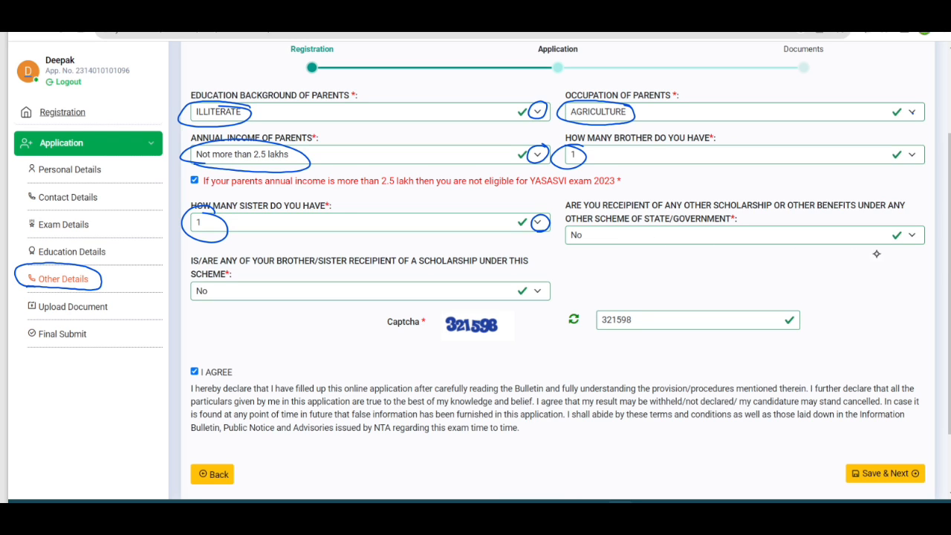
{"action": "mouse_move", "coordinate": [918, 232]}
{"action": "left_mouse_down"}
{"action": "mouse_move", "coordinate": [903, 236]}
{"action": "mouse_move", "coordinate": [919, 232]}
{"action": "left_mouse_up"}
{"action": "mouse_move", "coordinate": [587, 235]}
{"action": "left_mouse_down"}
{"action": "mouse_move", "coordinate": [558, 236]}
{"action": "mouse_move", "coordinate": [592, 231]}
{"action": "left_mouse_up"}
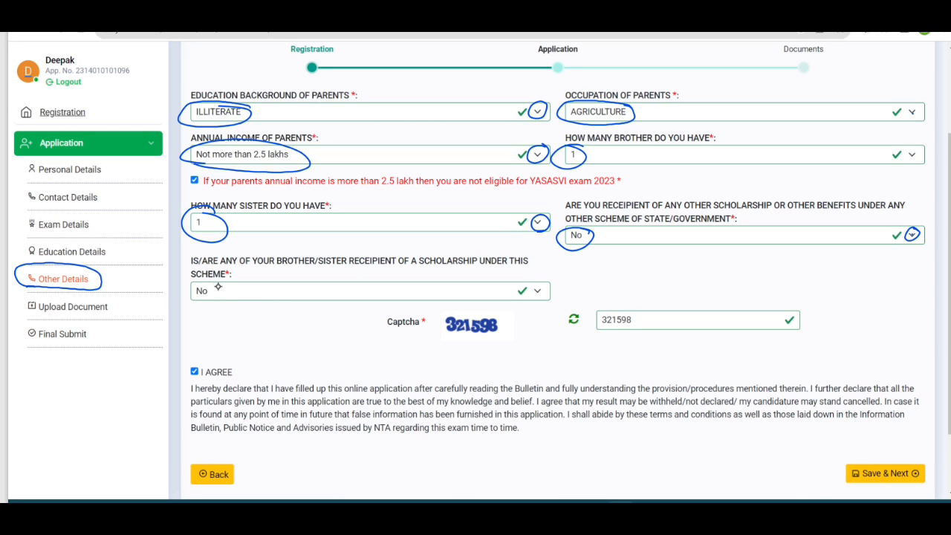
{"action": "mouse_move", "coordinate": [217, 286]}
{"action": "left_mouse_down"}
{"action": "mouse_move", "coordinate": [180, 283]}
{"action": "mouse_move", "coordinate": [216, 303]}
{"action": "left_mouse_up"}
Step: Circle the captcha fields, I AGREE and Save & Next with the pen, save the other details and dismiss the confirmation
{"action": "mouse_move", "coordinate": [439, 334]}
{"action": "left_mouse_down"}
{"action": "mouse_move", "coordinate": [506, 330]}
{"action": "mouse_move", "coordinate": [468, 343]}
{"action": "mouse_move", "coordinate": [503, 333]}
{"action": "left_mouse_up"}
{"action": "left_click_drag", "start_coordinate": [584, 336], "coordinate": [630, 338]}
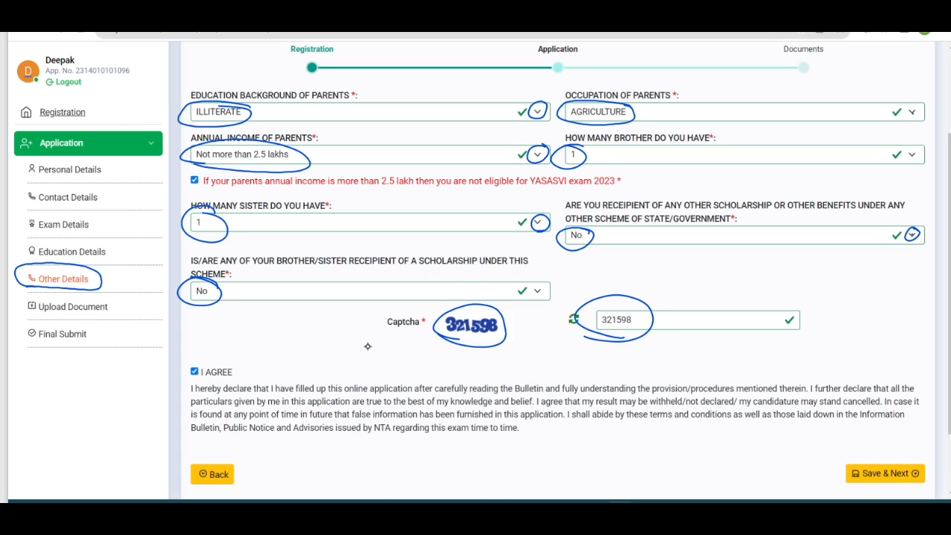
{"action": "mouse_move", "coordinate": [182, 383]}
{"action": "left_mouse_down"}
{"action": "mouse_move", "coordinate": [233, 382]}
{"action": "mouse_move", "coordinate": [178, 363]}
{"action": "mouse_move", "coordinate": [198, 380]}
{"action": "left_mouse_up"}
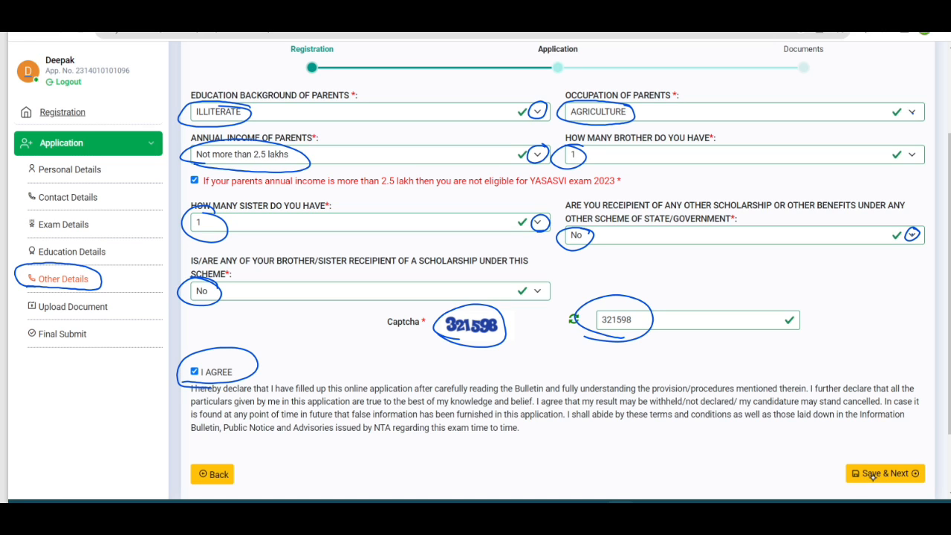
{"action": "mouse_move", "coordinate": [924, 455]}
{"action": "left_mouse_down"}
{"action": "mouse_move", "coordinate": [839, 455]}
{"action": "mouse_move", "coordinate": [902, 490]}
{"action": "mouse_move", "coordinate": [921, 458]}
{"action": "left_mouse_up"}
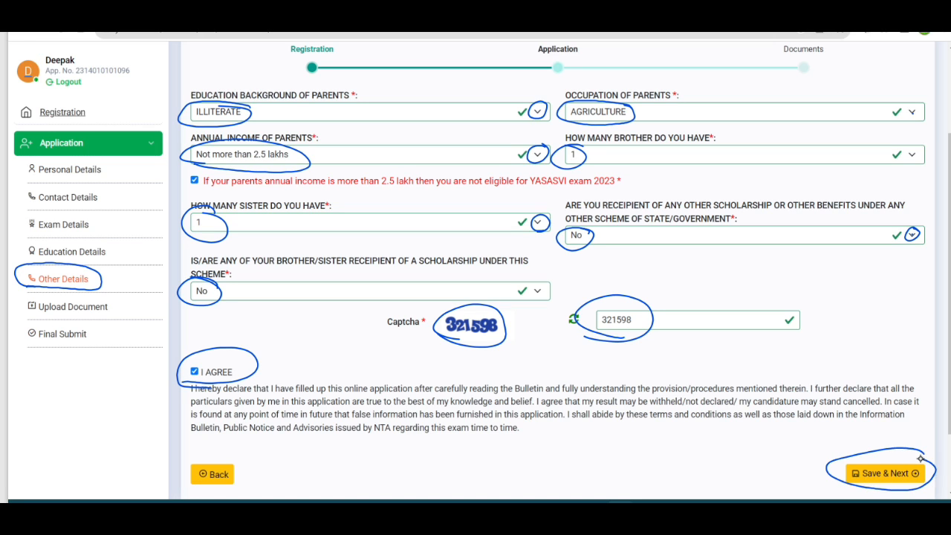
{"action": "left_click", "coordinate": [891, 483]}
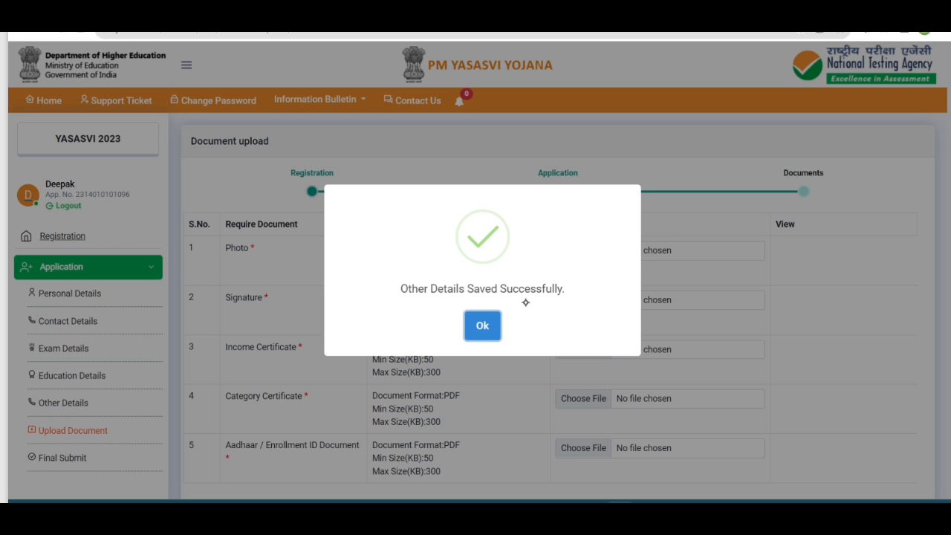
{"action": "left_click", "coordinate": [482, 327]}
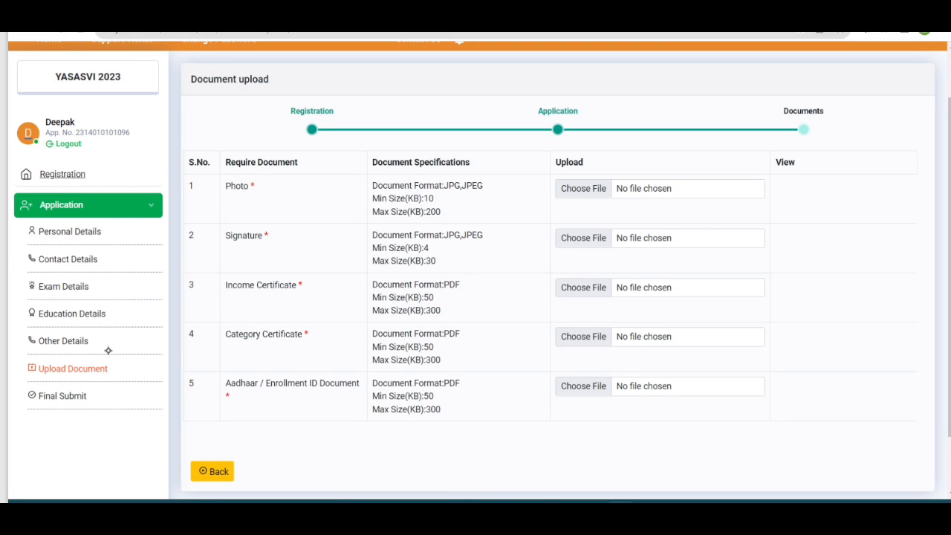
Step: Tick off the Personal, Contact, Exam, Education and Other Details sections with the pen and circle Upload Document
{"action": "left_click_drag", "start_coordinate": [104, 341], "coordinate": [124, 337]}
{"action": "left_click_drag", "start_coordinate": [115, 230], "coordinate": [137, 226]}
{"action": "left_click_drag", "start_coordinate": [117, 256], "coordinate": [134, 255]}
{"action": "left_click_drag", "start_coordinate": [112, 288], "coordinate": [133, 288]}
{"action": "left_click_drag", "start_coordinate": [115, 314], "coordinate": [135, 312]}
{"action": "mouse_move", "coordinate": [117, 359]}
{"action": "left_mouse_down"}
{"action": "mouse_move", "coordinate": [15, 364]}
{"action": "mouse_move", "coordinate": [75, 385]}
{"action": "mouse_move", "coordinate": [123, 369]}
{"action": "left_mouse_up"}
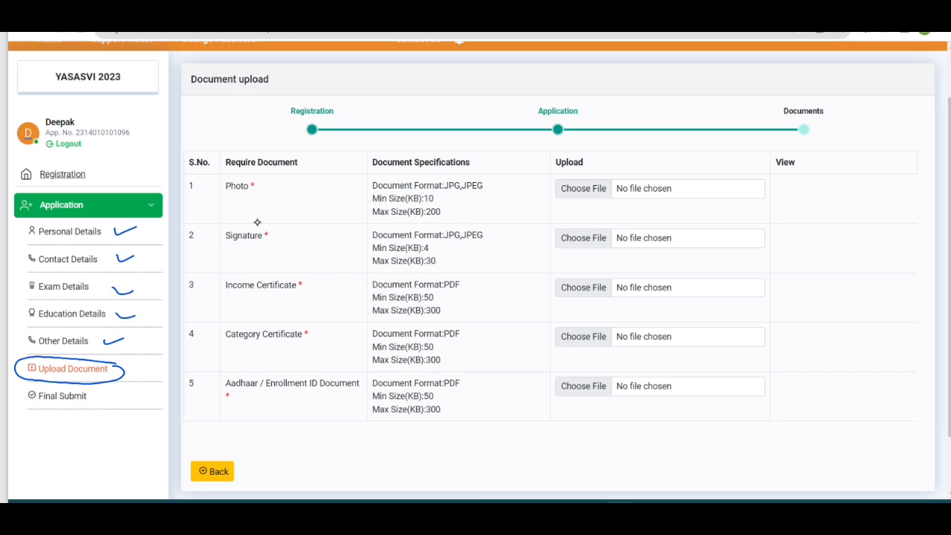
Step: Circle Photo, underline its JPG and JPEG formats, bracket its 10–200 KB size limits and draw a preview box under View
{"action": "mouse_move", "coordinate": [225, 197]}
{"action": "left_mouse_down"}
{"action": "mouse_move", "coordinate": [248, 201]}
{"action": "mouse_move", "coordinate": [260, 174]}
{"action": "mouse_move", "coordinate": [219, 195]}
{"action": "mouse_move", "coordinate": [227, 199]}
{"action": "left_mouse_up"}
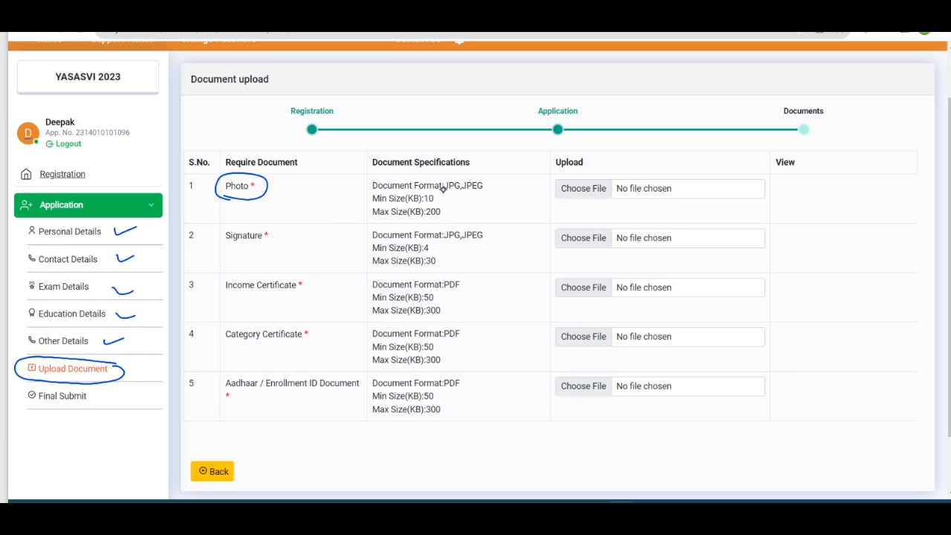
{"action": "left_click_drag", "start_coordinate": [444, 191], "coordinate": [474, 192]}
{"action": "mouse_move", "coordinate": [450, 198]}
{"action": "left_mouse_down"}
{"action": "mouse_move", "coordinate": [452, 215]}
{"action": "mouse_move", "coordinate": [443, 216]}
{"action": "left_mouse_up"}
{"action": "mouse_move", "coordinate": [778, 178]}
{"action": "left_mouse_down"}
{"action": "mouse_move", "coordinate": [777, 187]}
{"action": "mouse_move", "coordinate": [796, 177]}
{"action": "mouse_move", "coordinate": [828, 217]}
{"action": "mouse_move", "coordinate": [765, 210]}
{"action": "left_mouse_up"}
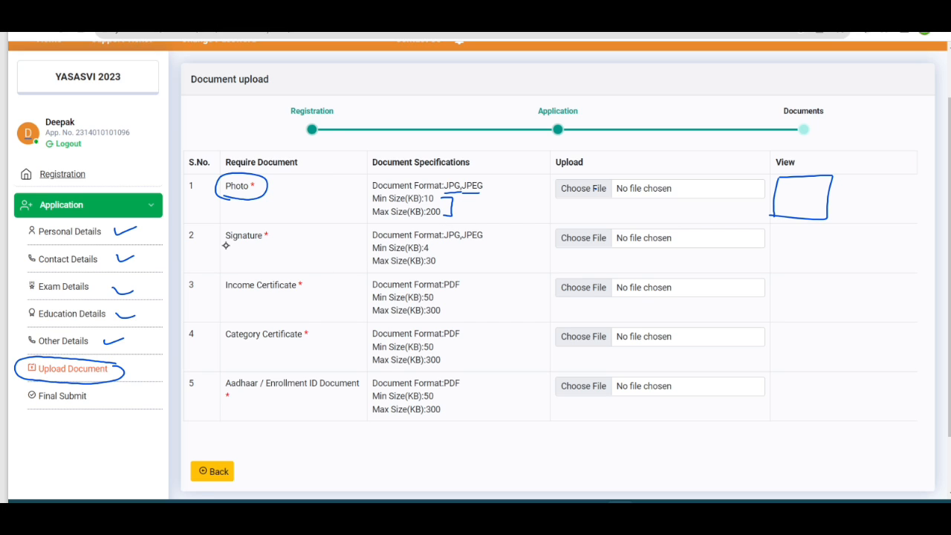
Step: Underline Signature and its JPG and JPEG formats, bracket its 4–30 KB size limits and draw an oval preview under View
{"action": "left_click_drag", "start_coordinate": [222, 243], "coordinate": [276, 242]}
{"action": "left_click_drag", "start_coordinate": [445, 242], "coordinate": [459, 241]}
{"action": "left_click_drag", "start_coordinate": [462, 241], "coordinate": [479, 240]}
{"action": "mouse_move", "coordinate": [434, 248]}
{"action": "left_mouse_down"}
{"action": "mouse_move", "coordinate": [448, 249]}
{"action": "mouse_move", "coordinate": [437, 263]}
{"action": "left_mouse_up"}
{"action": "mouse_move", "coordinate": [840, 234]}
{"action": "left_mouse_down"}
{"action": "mouse_move", "coordinate": [787, 272]}
{"action": "mouse_move", "coordinate": [836, 233]}
{"action": "left_mouse_up"}
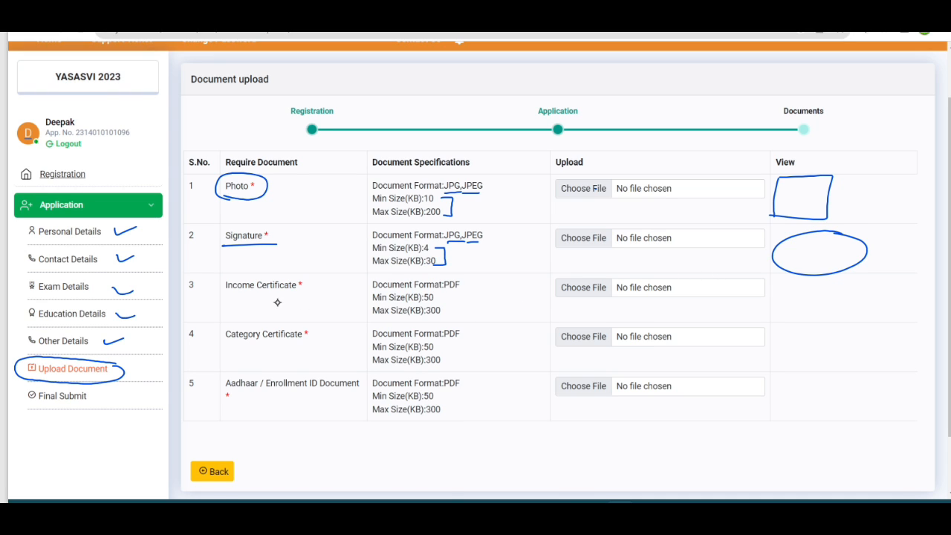
Step: Write PDF beside Income Certificate, bracket and circle its 50–300 KB size limits, and draw a boxed PDF under View
{"action": "mouse_move", "coordinate": [277, 311]}
{"action": "left_mouse_down"}
{"action": "mouse_move", "coordinate": [276, 303]}
{"action": "mouse_move", "coordinate": [297, 307]}
{"action": "mouse_move", "coordinate": [291, 300]}
{"action": "mouse_move", "coordinate": [290, 311]}
{"action": "mouse_move", "coordinate": [330, 292]}
{"action": "mouse_move", "coordinate": [327, 302]}
{"action": "left_mouse_up"}
{"action": "mouse_move", "coordinate": [440, 296]}
{"action": "left_mouse_down"}
{"action": "mouse_move", "coordinate": [441, 314]}
{"action": "mouse_move", "coordinate": [454, 316]}
{"action": "mouse_move", "coordinate": [435, 285]}
{"action": "mouse_move", "coordinate": [425, 320]}
{"action": "mouse_move", "coordinate": [448, 315]}
{"action": "left_mouse_up"}
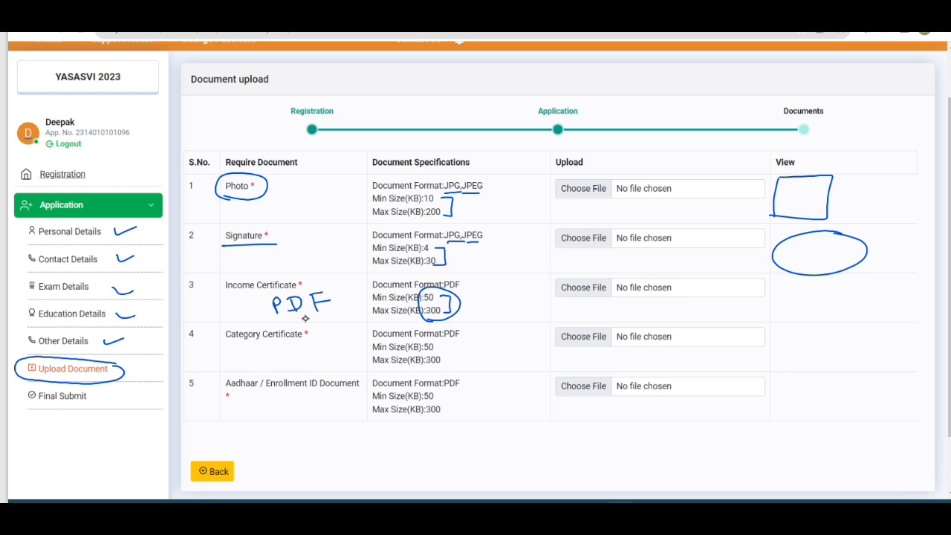
{"action": "left_click_drag", "start_coordinate": [808, 294], "coordinate": [842, 295]}
{"action": "left_click_drag", "start_coordinate": [790, 280], "coordinate": [795, 318]}
{"action": "mouse_move", "coordinate": [792, 282]}
{"action": "left_mouse_down"}
{"action": "mouse_move", "coordinate": [848, 276]}
{"action": "mouse_move", "coordinate": [856, 317]}
{"action": "left_mouse_up"}
{"action": "left_click_drag", "start_coordinate": [793, 319], "coordinate": [855, 317]}
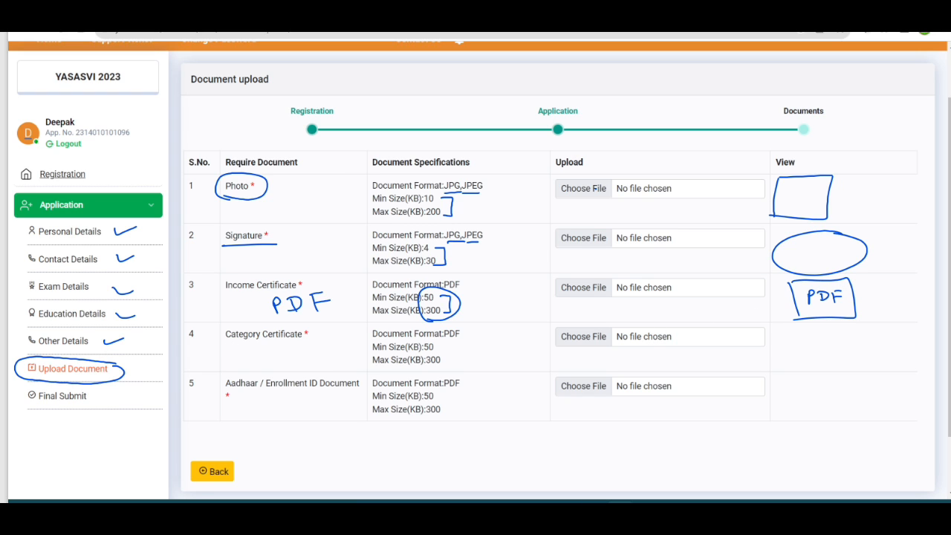
Step: Underline Category Certificate with the pen and write PDF and 50-300kb beside it
{"action": "left_click_drag", "start_coordinate": [232, 346], "coordinate": [308, 344]}
{"action": "left_click_drag", "start_coordinate": [322, 337], "coordinate": [322, 355]}
{"action": "mouse_move", "coordinate": [322, 337]}
{"action": "left_mouse_down"}
{"action": "mouse_move", "coordinate": [325, 346]}
{"action": "mouse_move", "coordinate": [347, 339]}
{"action": "mouse_move", "coordinate": [343, 355]}
{"action": "left_mouse_up"}
{"action": "mouse_move", "coordinate": [343, 338]}
{"action": "left_mouse_down"}
{"action": "mouse_move", "coordinate": [342, 356]}
{"action": "mouse_move", "coordinate": [366, 338]}
{"action": "mouse_move", "coordinate": [360, 358]}
{"action": "mouse_move", "coordinate": [367, 346]}
{"action": "left_mouse_up"}
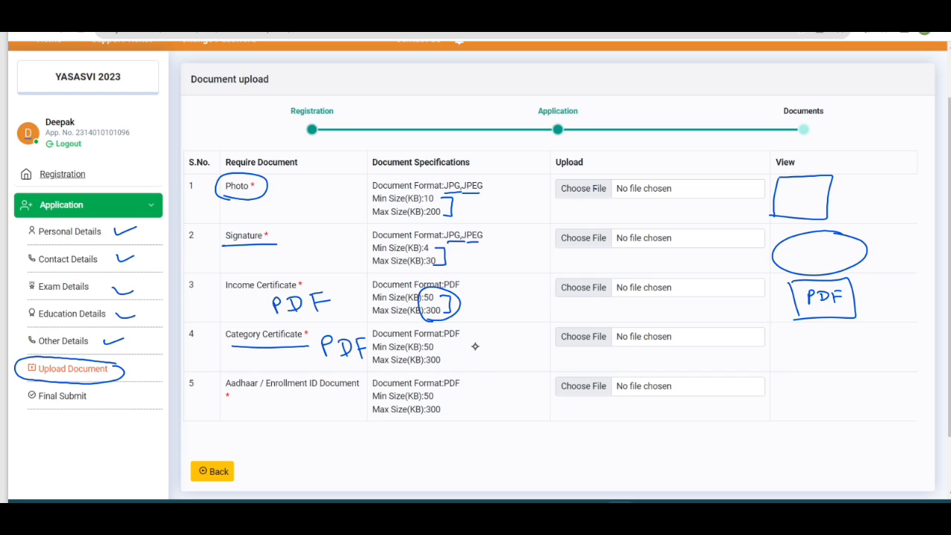
{"action": "mouse_move", "coordinate": [478, 346]}
{"action": "left_mouse_down"}
{"action": "mouse_move", "coordinate": [470, 357]}
{"action": "mouse_move", "coordinate": [496, 348]}
{"action": "left_mouse_up"}
{"action": "mouse_move", "coordinate": [506, 356]}
{"action": "left_mouse_down"}
{"action": "mouse_move", "coordinate": [543, 346]}
{"action": "mouse_move", "coordinate": [554, 359]}
{"action": "left_mouse_up"}
{"action": "mouse_move", "coordinate": [563, 345]}
{"action": "left_mouse_down"}
{"action": "mouse_move", "coordinate": [573, 364]}
{"action": "mouse_move", "coordinate": [579, 359]}
{"action": "left_mouse_up"}
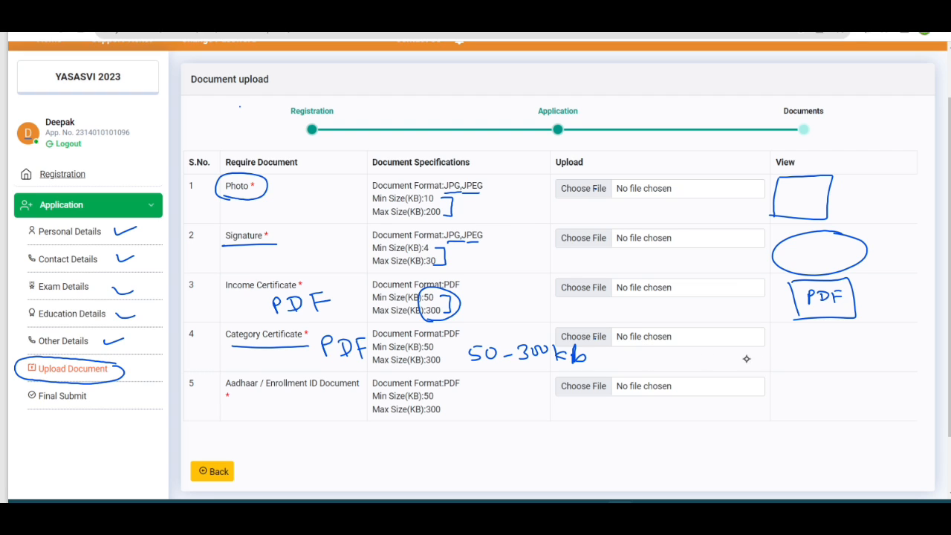
Step: Draw a boxed PDF under View in the Category Certificate row
{"action": "mouse_move", "coordinate": [798, 332]}
{"action": "left_mouse_down"}
{"action": "mouse_move", "coordinate": [797, 344]}
{"action": "mouse_move", "coordinate": [835, 326]}
{"action": "mouse_move", "coordinate": [841, 348]}
{"action": "left_mouse_up"}
{"action": "mouse_move", "coordinate": [841, 349]}
{"action": "left_mouse_down"}
{"action": "mouse_move", "coordinate": [793, 347]}
{"action": "mouse_move", "coordinate": [803, 344]}
{"action": "left_mouse_up"}
{"action": "left_click_drag", "start_coordinate": [803, 332], "coordinate": [828, 345]}
{"action": "left_click_drag", "start_coordinate": [827, 332], "coordinate": [836, 339]}
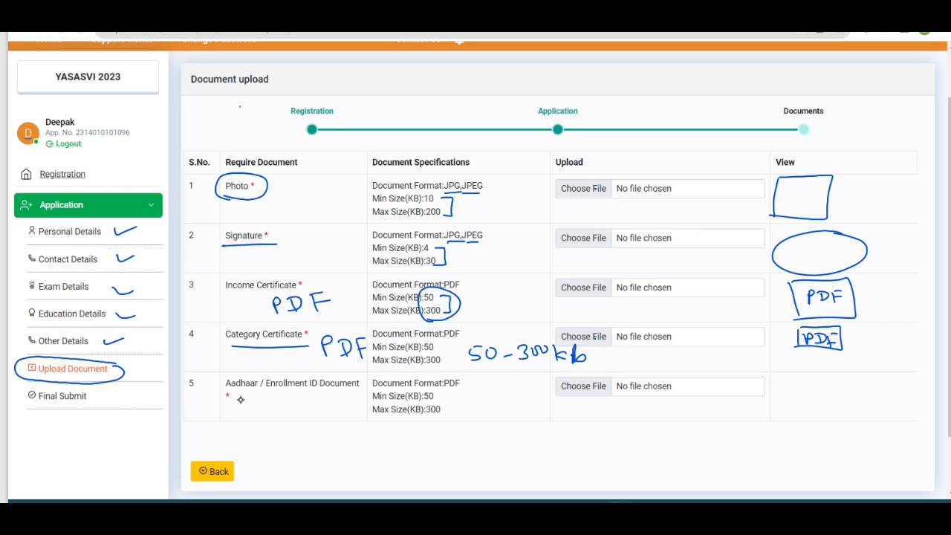
Step: Underline Aadhaar / Enrollment ID Document, write PDF and 50kb - 300kb below it, and underline both size limits
{"action": "left_click_drag", "start_coordinate": [216, 395], "coordinate": [360, 395]}
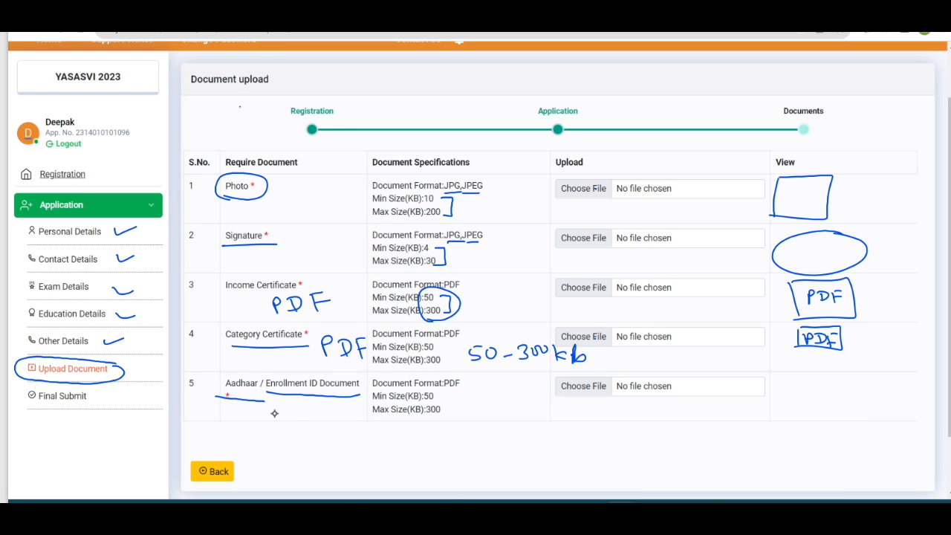
{"action": "mouse_move", "coordinate": [277, 410]}
{"action": "left_mouse_down"}
{"action": "mouse_move", "coordinate": [300, 423]}
{"action": "mouse_move", "coordinate": [317, 414]}
{"action": "left_mouse_up"}
{"action": "mouse_move", "coordinate": [359, 429]}
{"action": "left_mouse_down"}
{"action": "mouse_move", "coordinate": [346, 441]}
{"action": "mouse_move", "coordinate": [487, 416]}
{"action": "mouse_move", "coordinate": [503, 425]}
{"action": "left_mouse_up"}
{"action": "left_click_drag", "start_coordinate": [353, 449], "coordinate": [500, 433]}
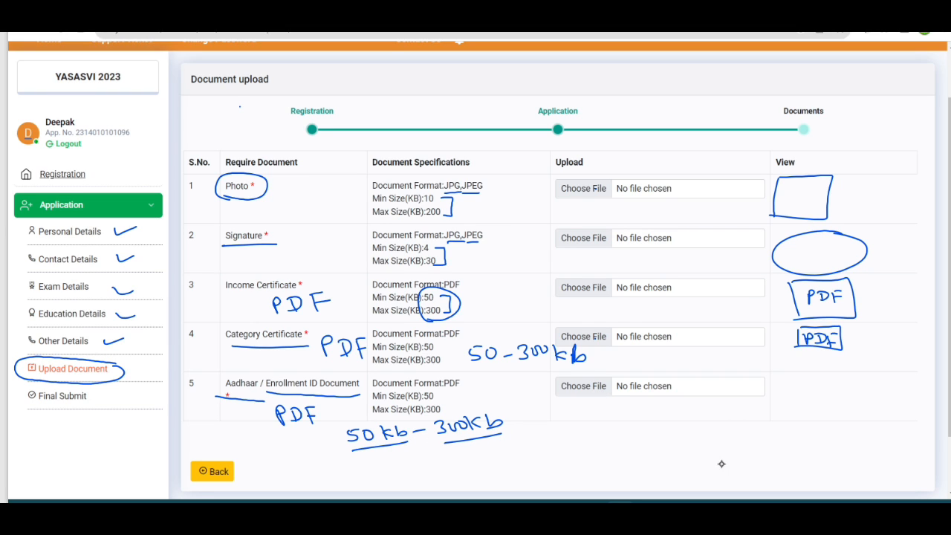
Step: Write and circle Save & Next below the View column with the pen, and circle Final Submit in the application sections list
{"action": "mouse_move", "coordinate": [811, 455]}
{"action": "left_mouse_down"}
{"action": "mouse_move", "coordinate": [843, 465]}
{"action": "mouse_move", "coordinate": [868, 454]}
{"action": "mouse_move", "coordinate": [905, 461]}
{"action": "mouse_move", "coordinate": [918, 448]}
{"action": "mouse_move", "coordinate": [787, 481]}
{"action": "mouse_move", "coordinate": [920, 461]}
{"action": "left_mouse_up"}
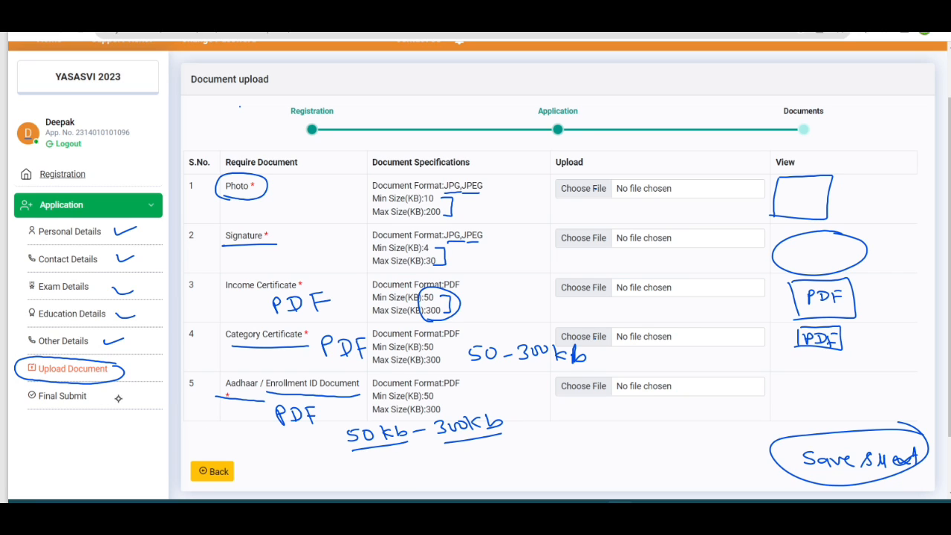
{"action": "mouse_move", "coordinate": [31, 404]}
{"action": "left_mouse_down"}
{"action": "mouse_move", "coordinate": [108, 395]}
{"action": "mouse_move", "coordinate": [30, 407]}
{"action": "left_mouse_up"}
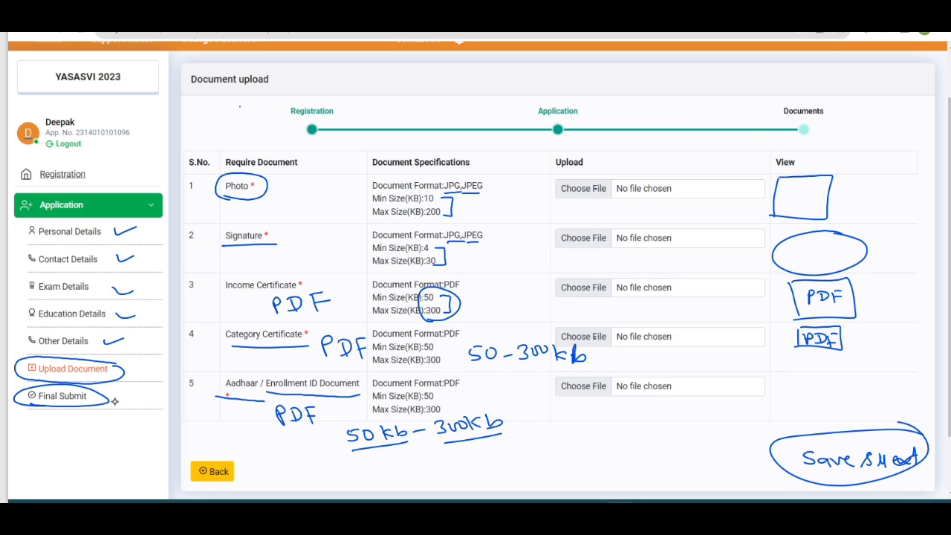
{"action": "left_click_drag", "start_coordinate": [122, 394], "coordinate": [143, 395]}
Step: Advance to the FINAL SUBMIT slide, underline its title twice with the pen, and move on to the THANK YOU slide
{"action": "key", "text": "Page_Down"}
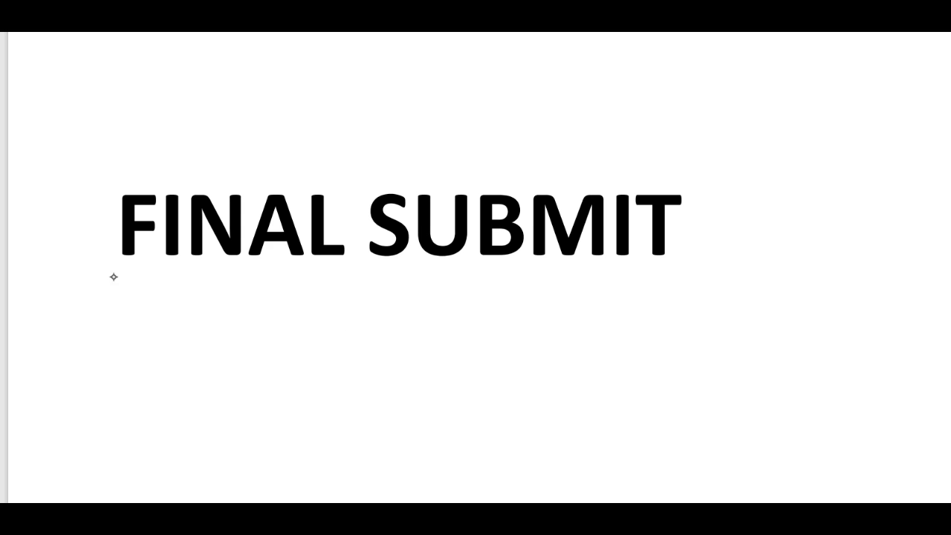
{"action": "left_click_drag", "start_coordinate": [113, 276], "coordinate": [681, 282]}
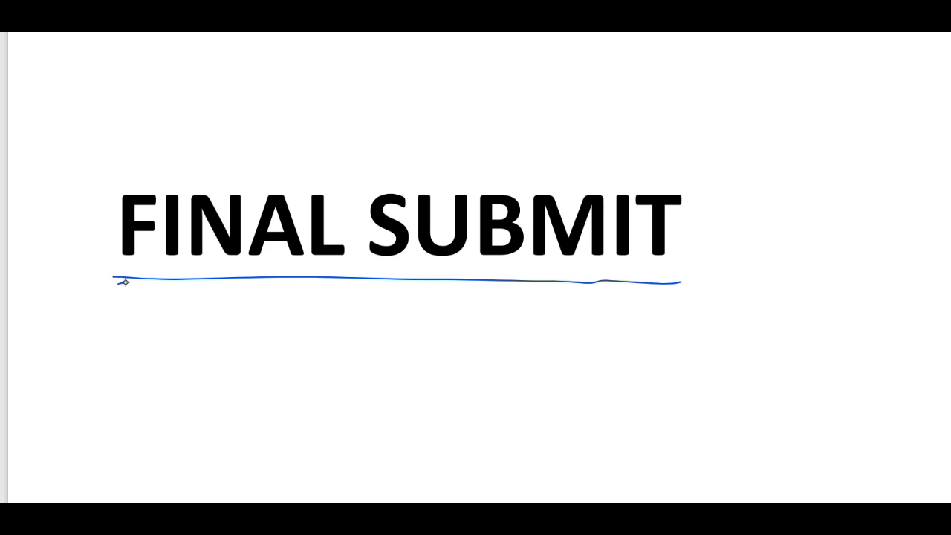
{"action": "left_click_drag", "start_coordinate": [119, 283], "coordinate": [680, 291]}
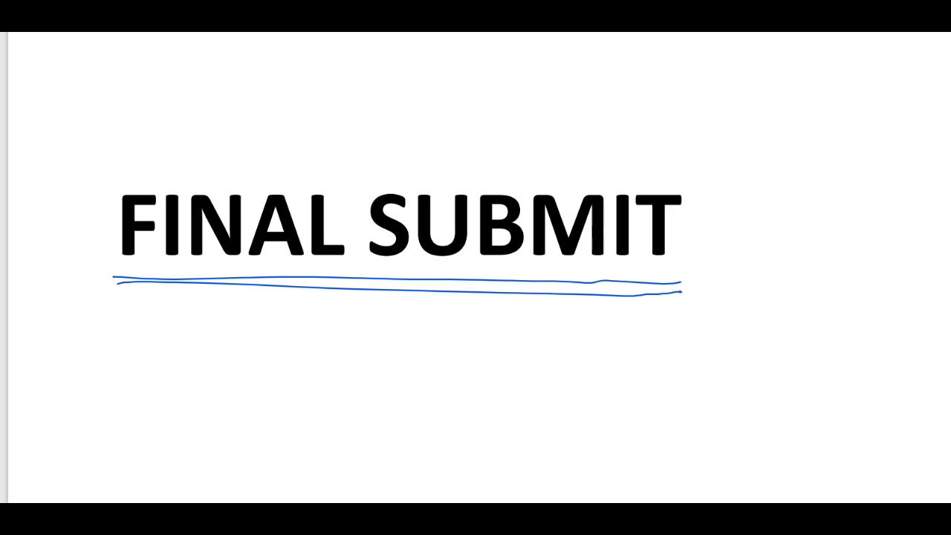
{"action": "key", "text": "Right"}
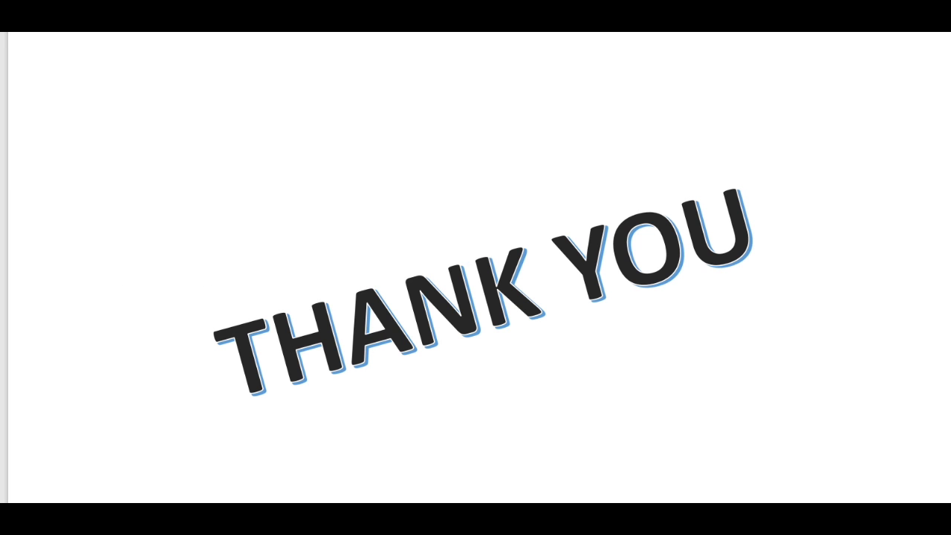